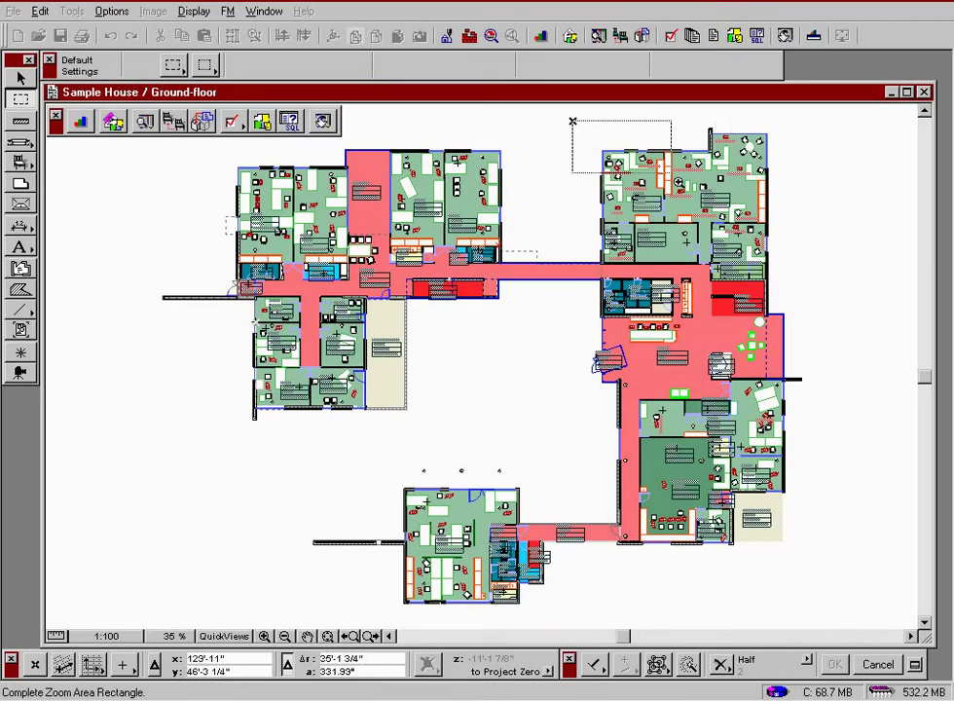
Step: Zoom into the upper-right office block and marquee the area around office GK005
{"action": "left_click", "coordinate": [794, 270]}
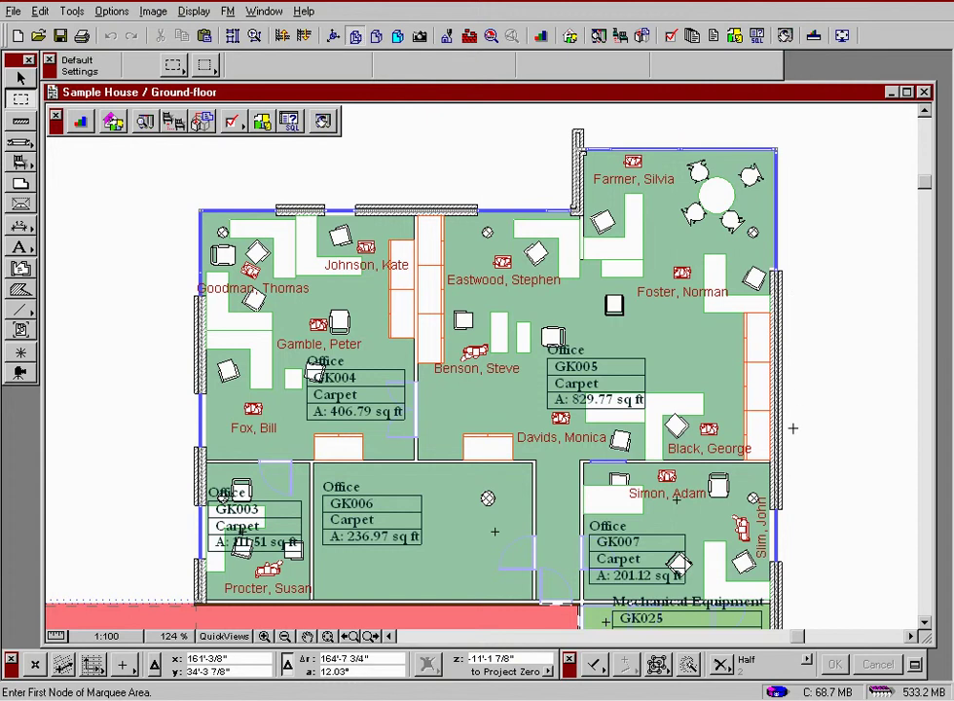
{"action": "left_click", "coordinate": [793, 464]}
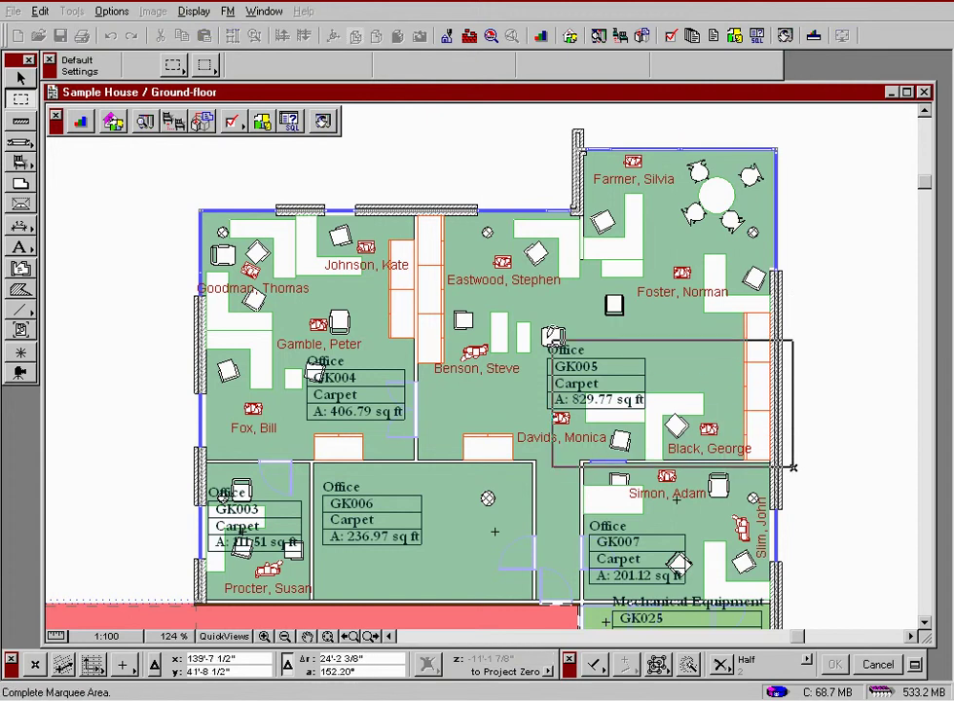
{"action": "left_click", "coordinate": [451, 296]}
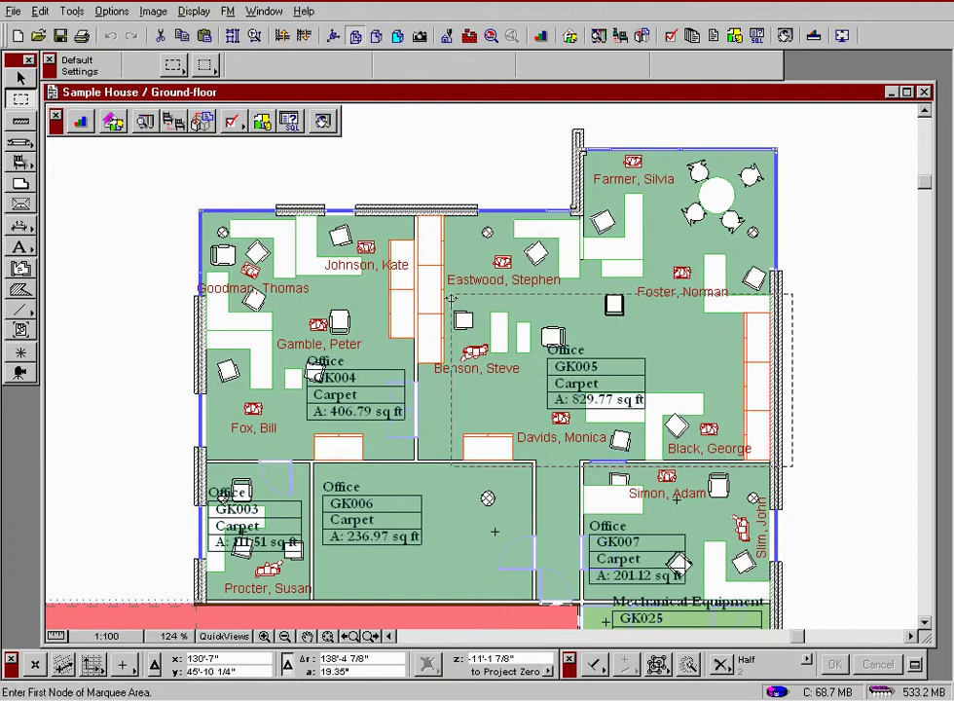
{"action": "left_click", "coordinate": [356, 39]}
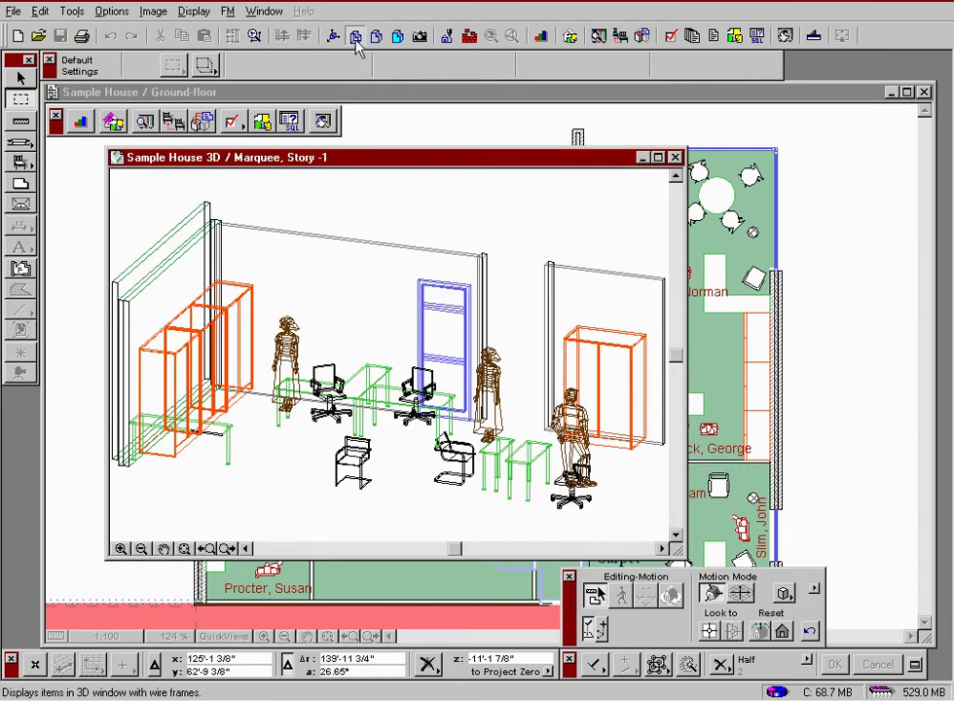
{"action": "left_click", "coordinate": [419, 36]}
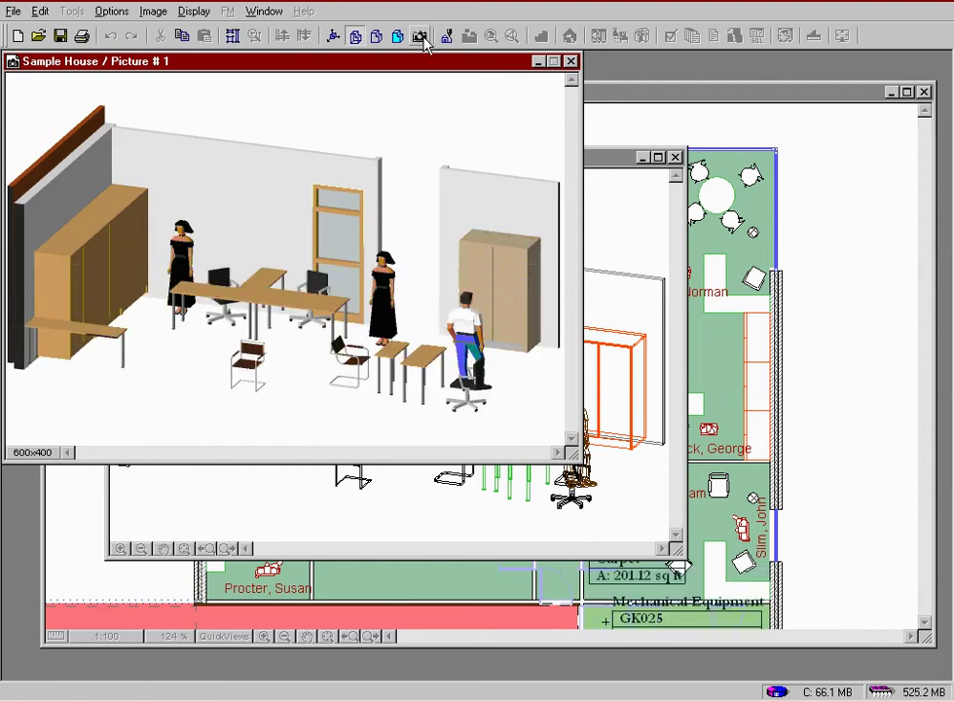
{"action": "left_click", "coordinate": [571, 61]}
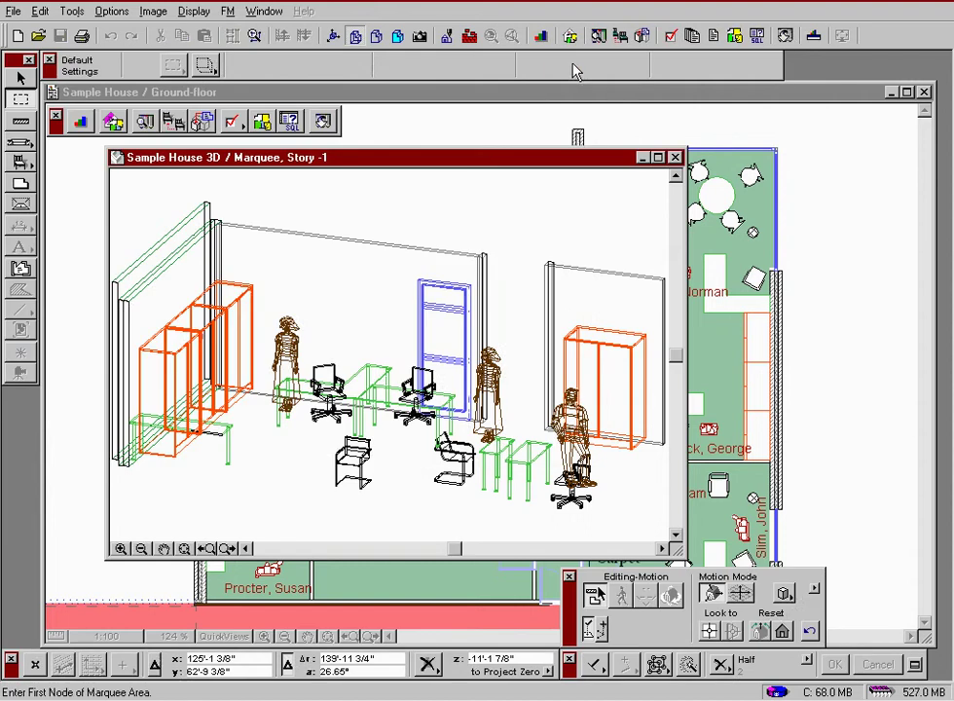
{"action": "left_click", "coordinate": [675, 157]}
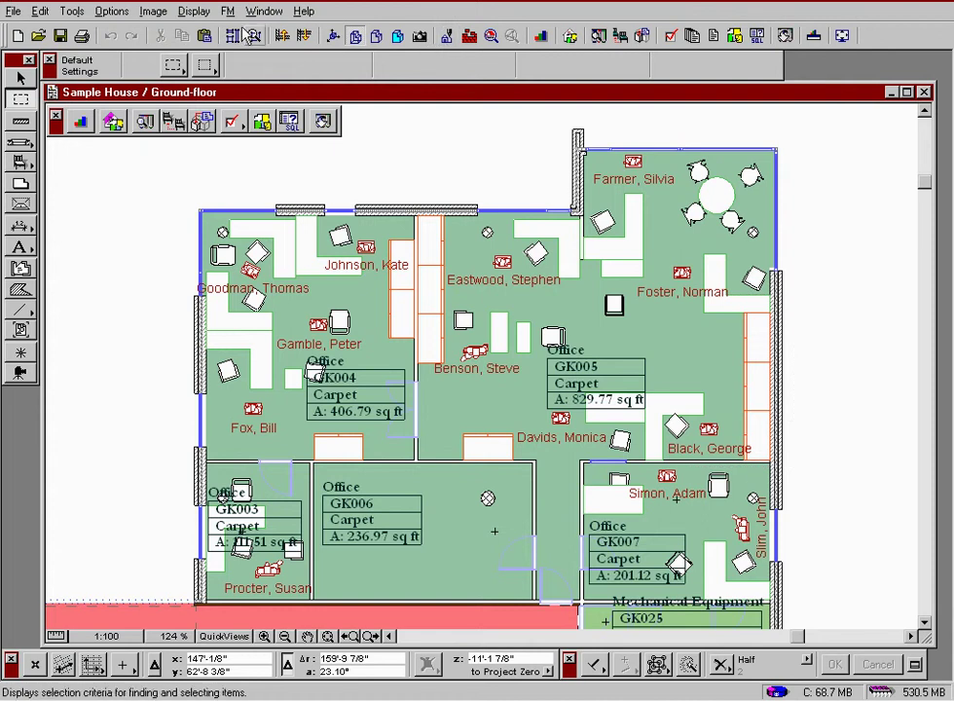
{"action": "left_click", "coordinate": [114, 13]}
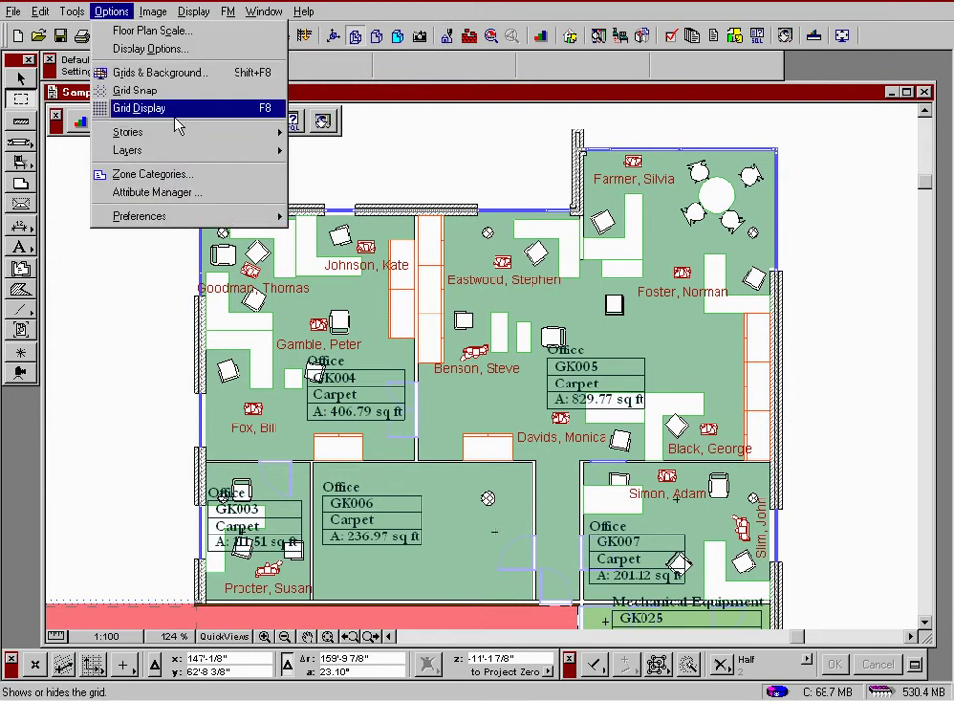
{"action": "mouse_move", "coordinate": [222, 156]}
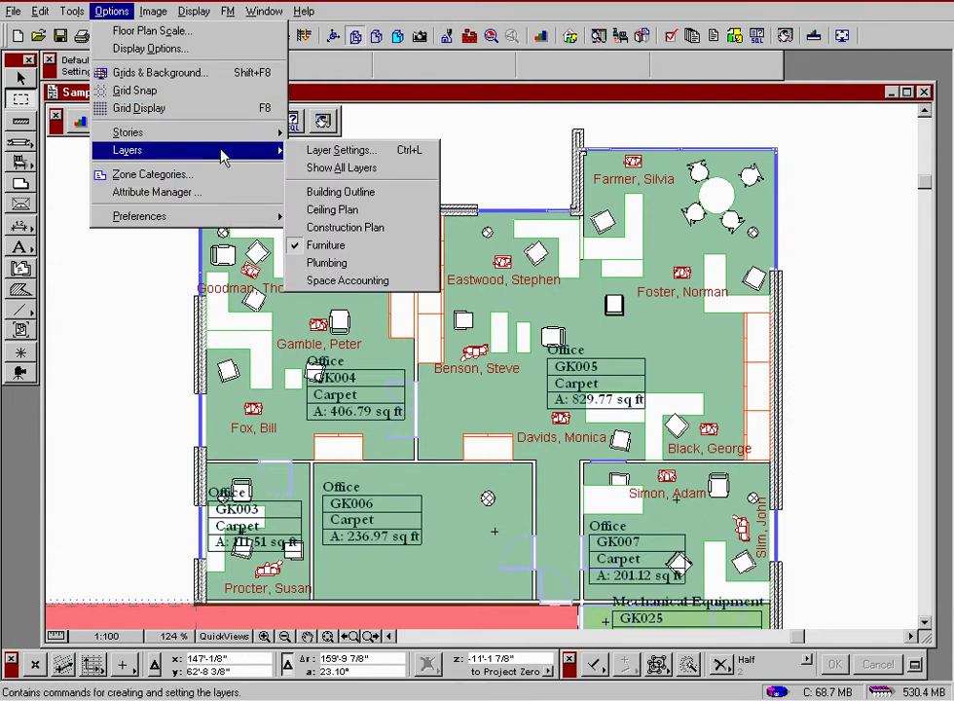
{"action": "left_click", "coordinate": [336, 209]}
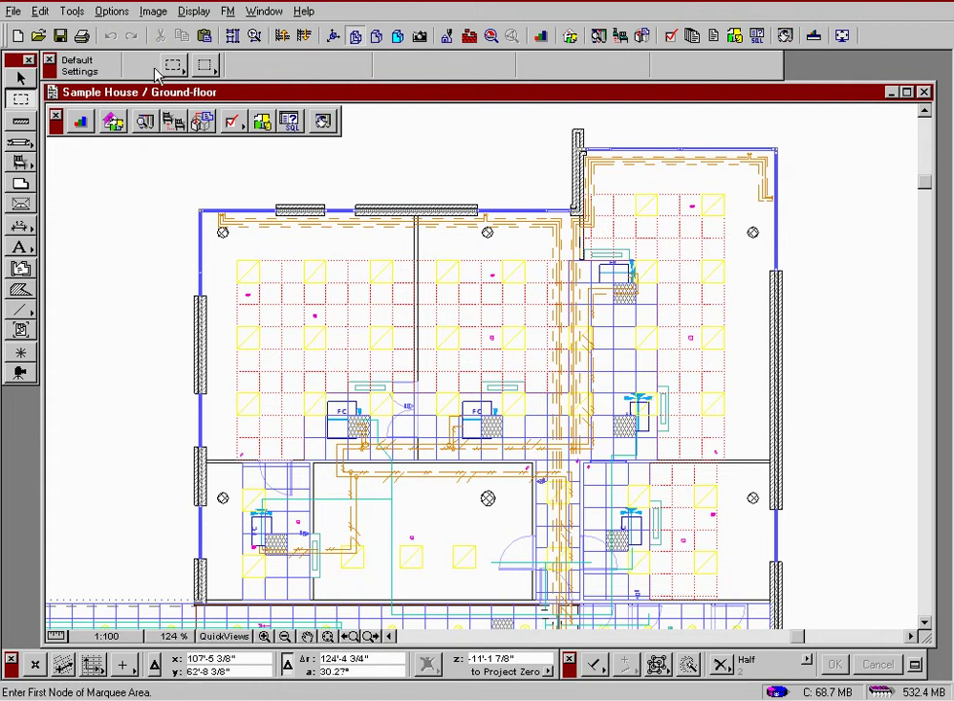
{"action": "left_click", "coordinate": [111, 11]}
{"action": "mouse_move", "coordinate": [261, 150]}
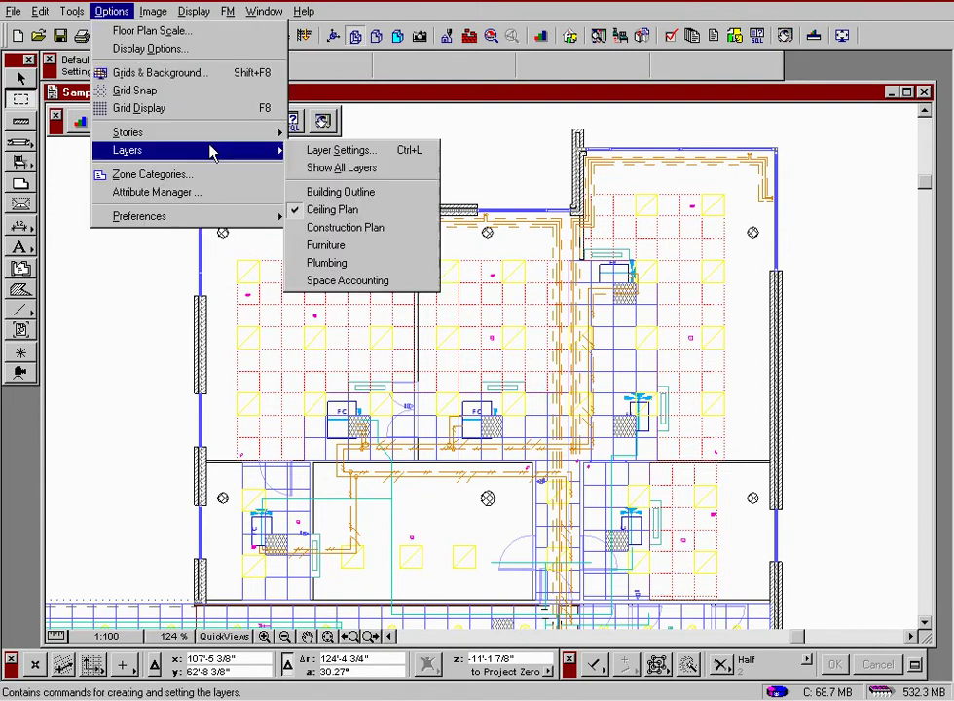
{"action": "left_click", "coordinate": [366, 244]}
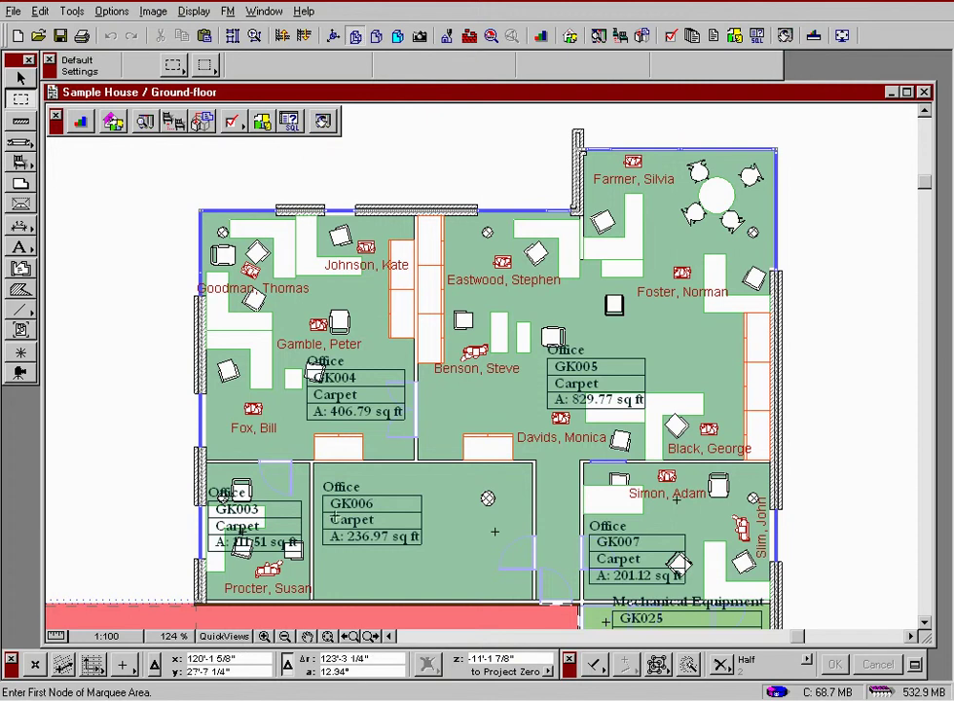
Step: Fit the whole plan in the window, visit the 1st Floor, then return to the Ground-floor
{"action": "left_click", "coordinate": [358, 635]}
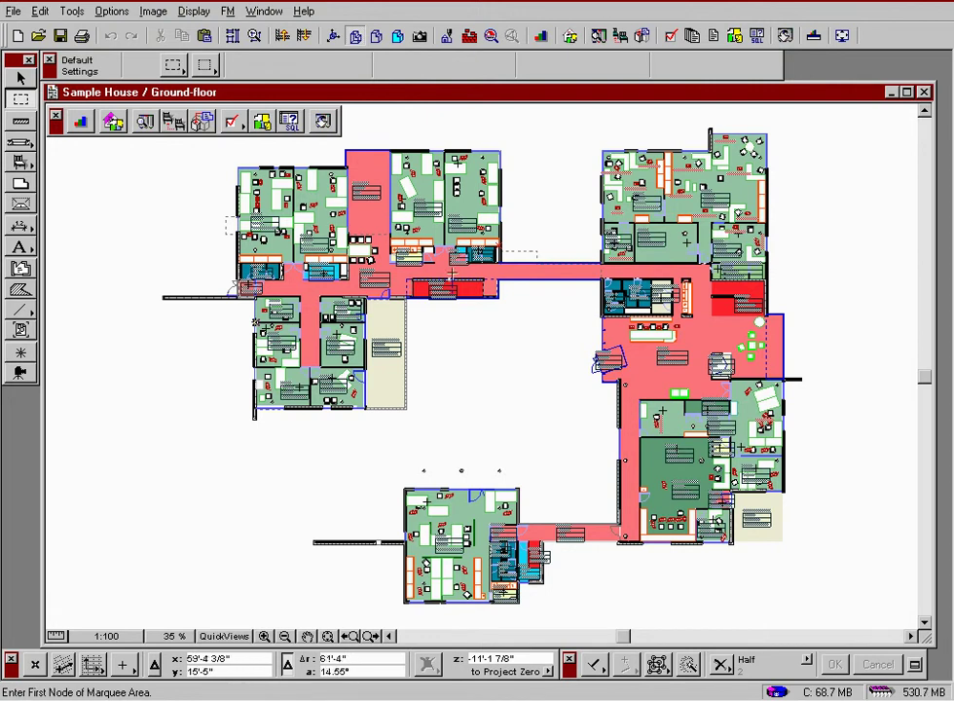
{"action": "left_click", "coordinate": [284, 36]}
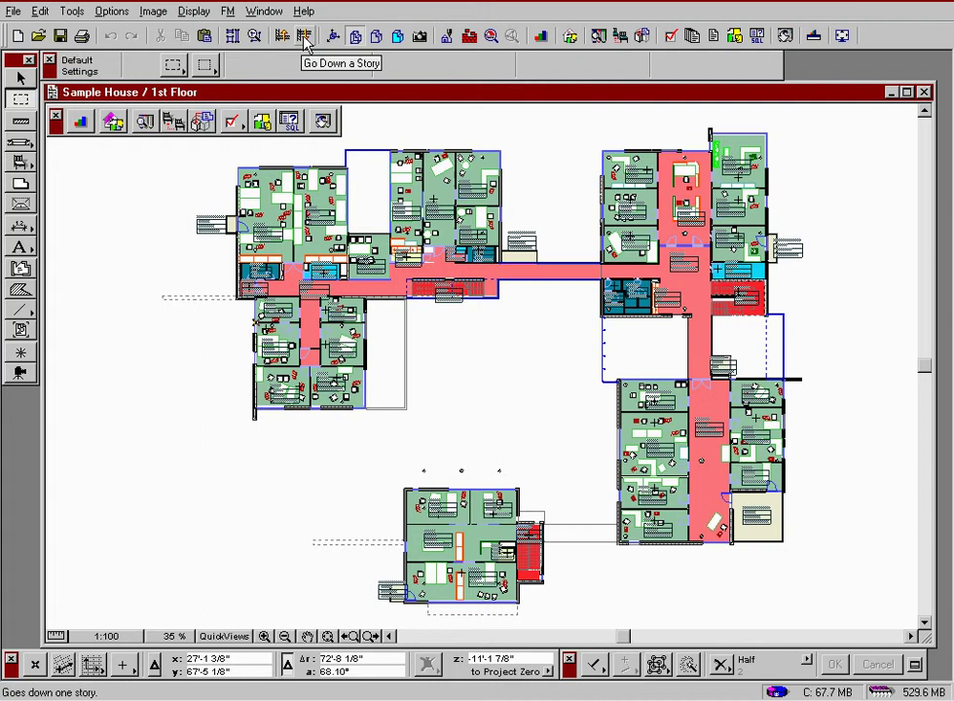
{"action": "left_click", "coordinate": [306, 36]}
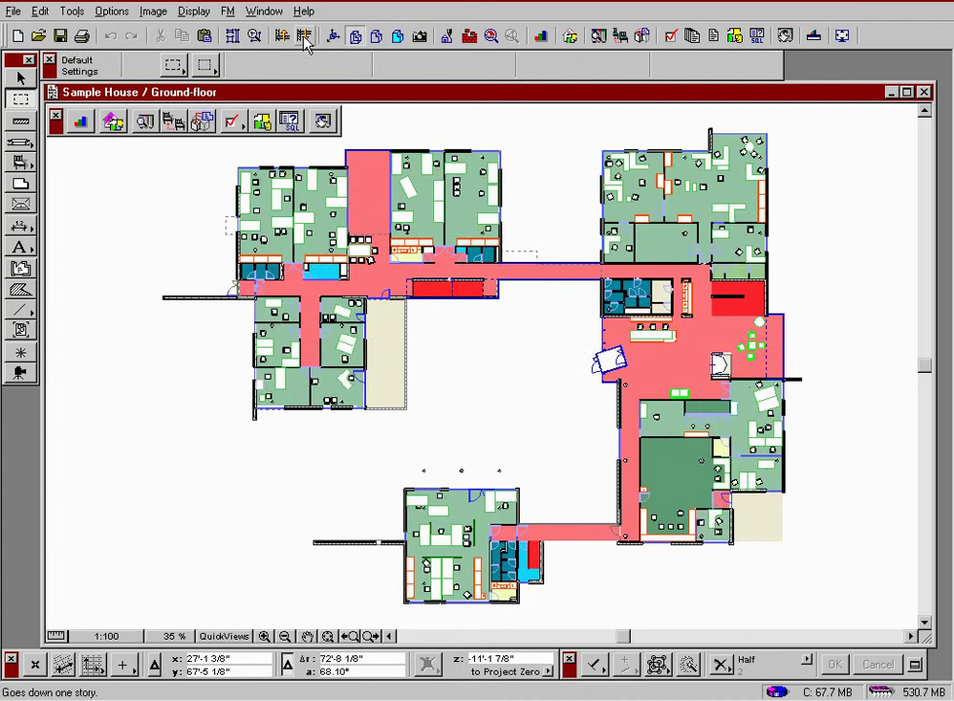
Step: Preview a Room Categories report filtered to Central Building, graphed as a bar chart
{"action": "left_click", "coordinate": [266, 120]}
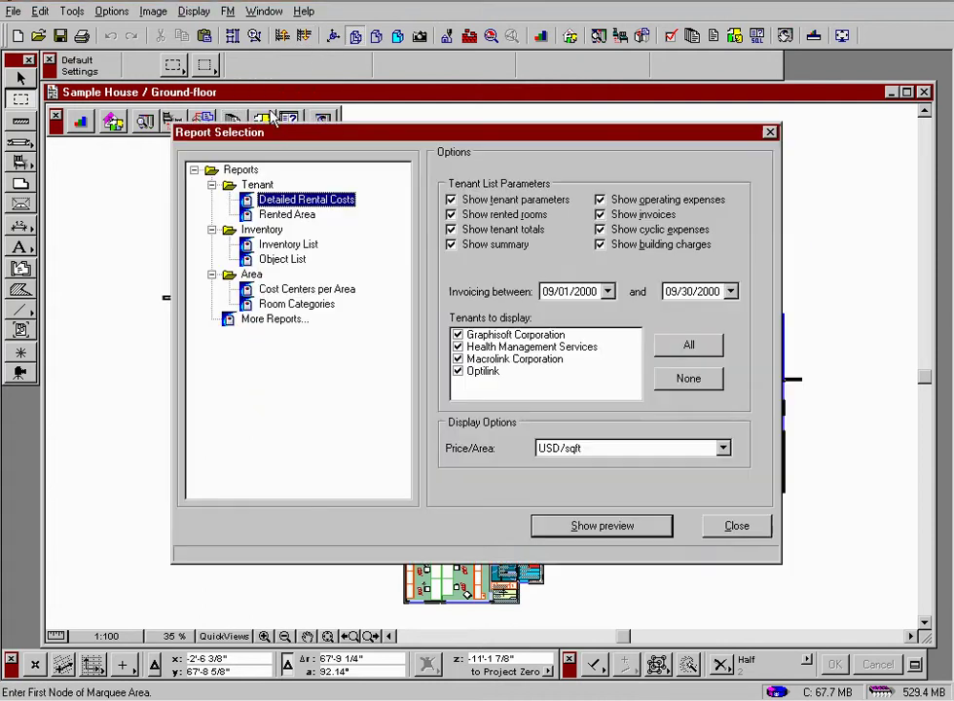
{"action": "left_click", "coordinate": [318, 305]}
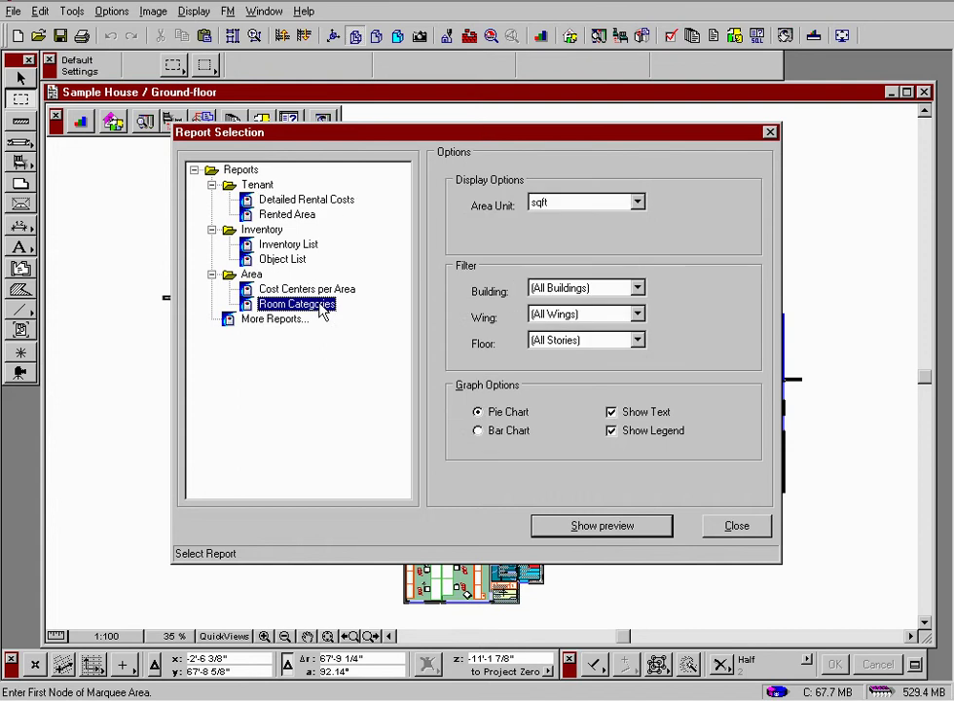
{"action": "left_click", "coordinate": [638, 288]}
{"action": "left_click", "coordinate": [628, 351]}
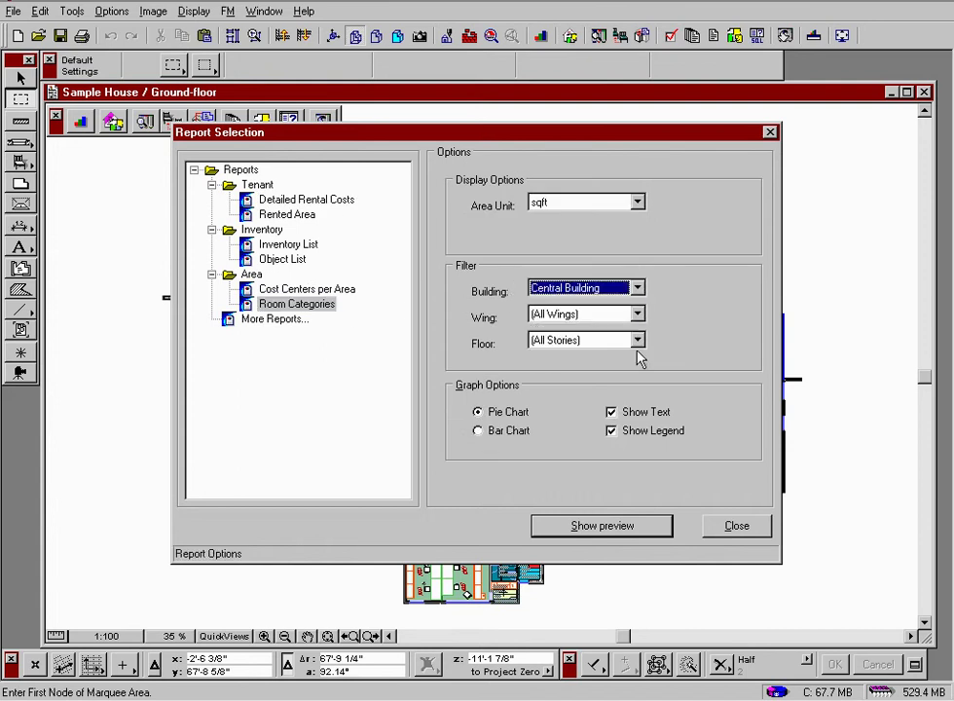
{"action": "left_click", "coordinate": [493, 436]}
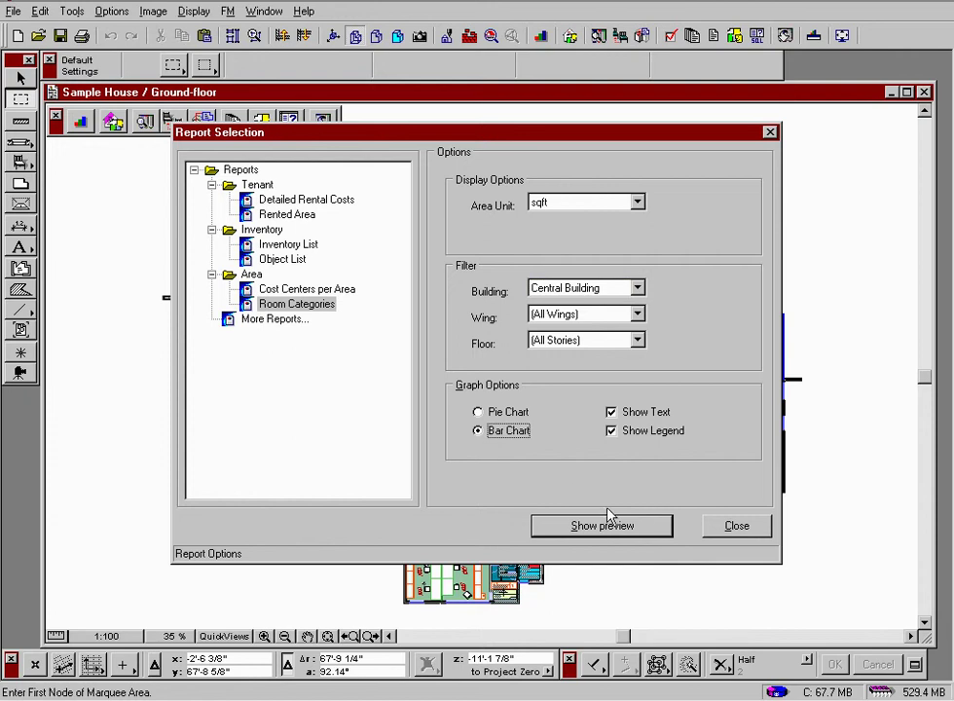
{"action": "left_click", "coordinate": [645, 526]}
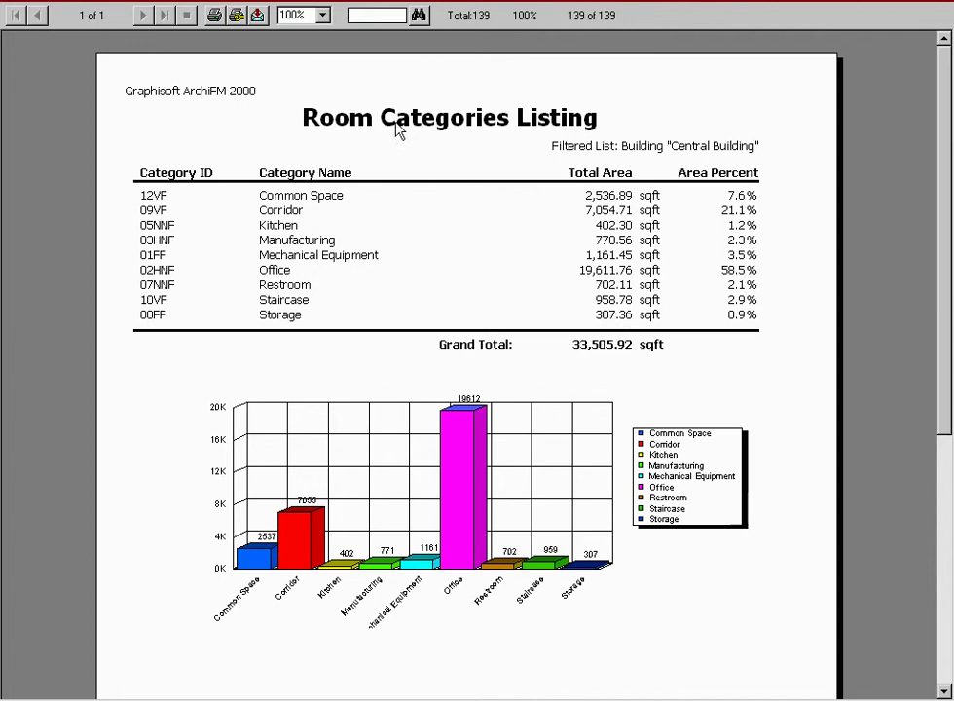
Step: Browse the report's export formats, then cancel without exporting
{"action": "left_click", "coordinate": [258, 15]}
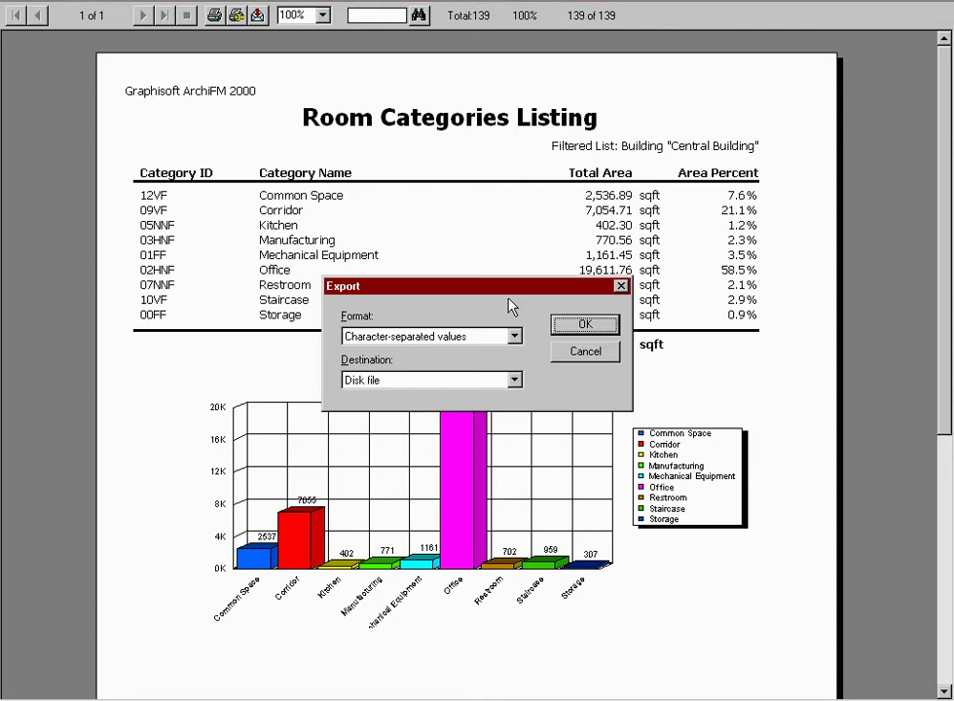
{"action": "left_click", "coordinate": [515, 337]}
{"action": "left_click_drag", "start_coordinate": [517, 400], "coordinate": [519, 402]}
{"action": "left_click", "coordinate": [561, 356]}
{"action": "left_click", "coordinate": [561, 357]}
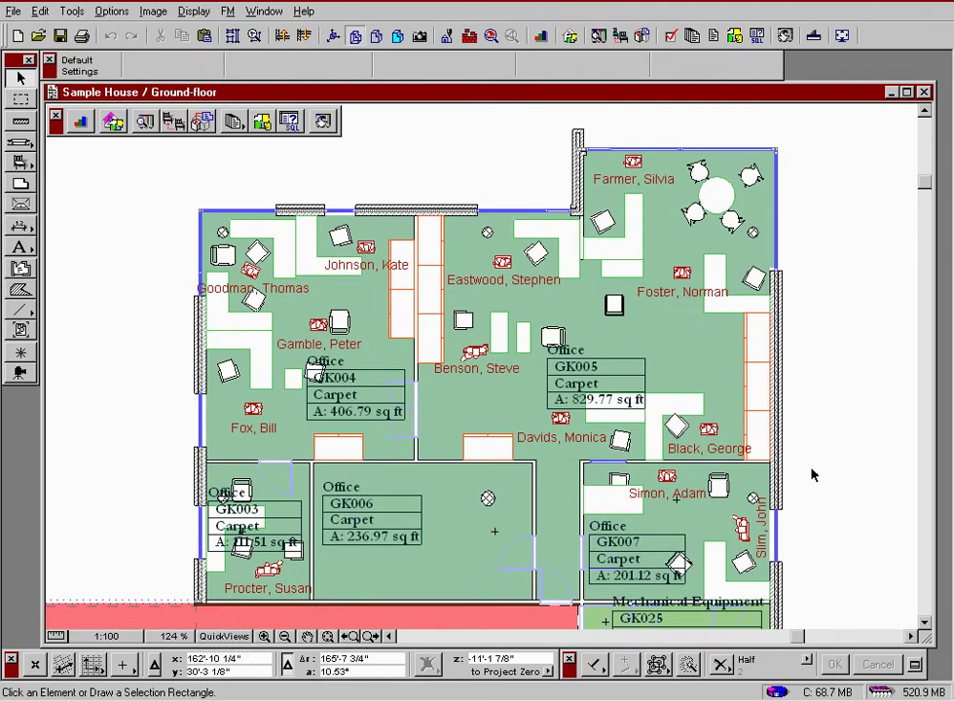
Step: Select zone GK005 on the plan and open its room record in ArchiFM
{"action": "left_click", "coordinate": [648, 414]}
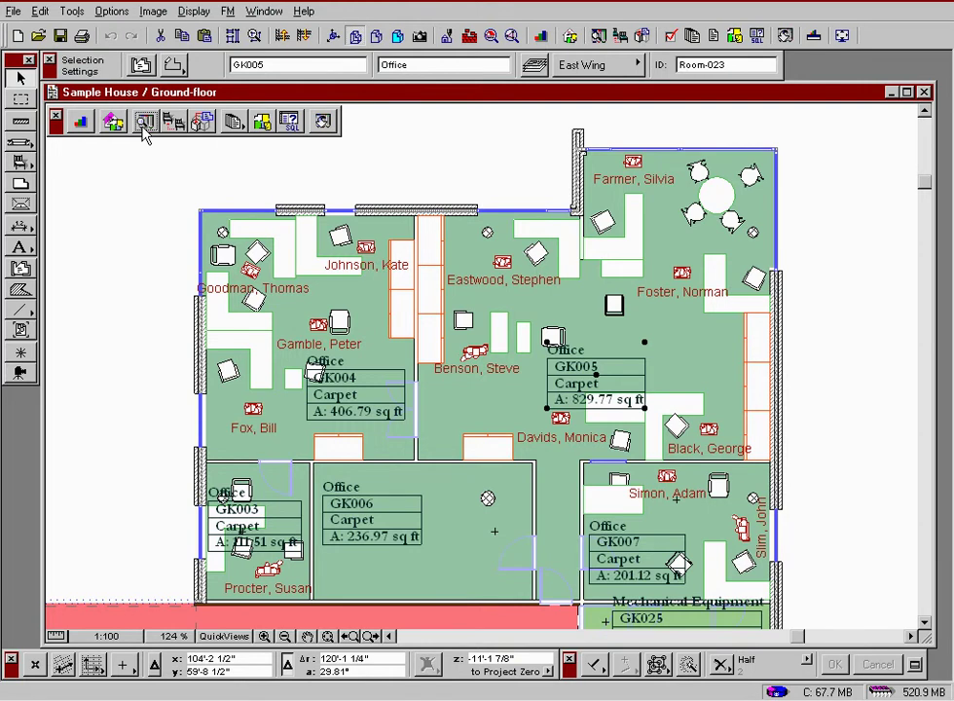
{"action": "left_click", "coordinate": [142, 129]}
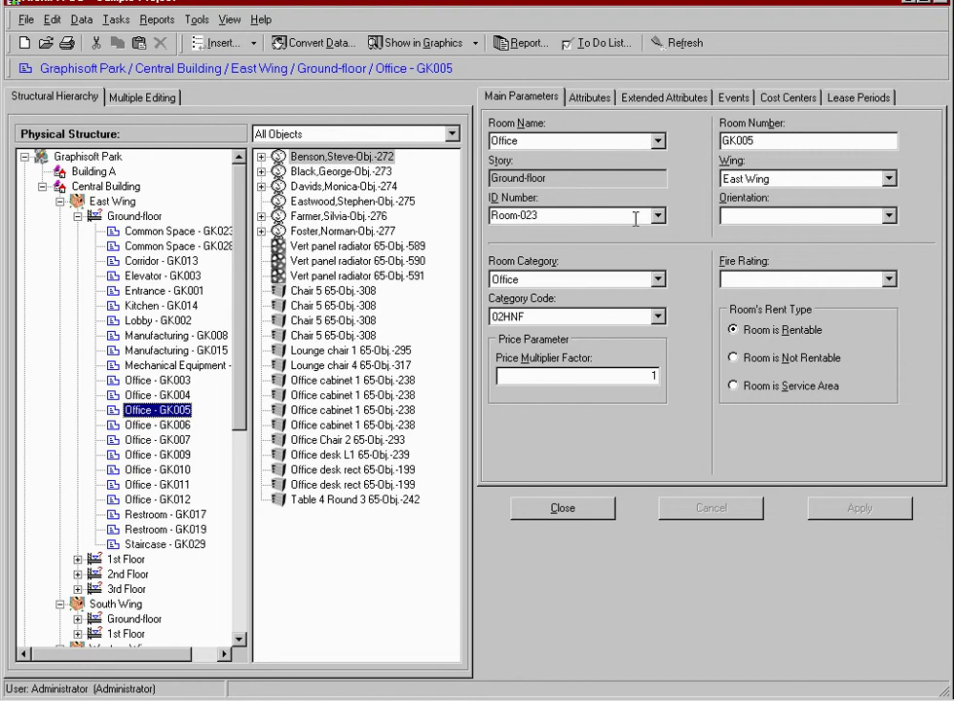
Step: Show GK005's Attributes tab listing wall, door and window surface areas
{"action": "left_click", "coordinate": [602, 101]}
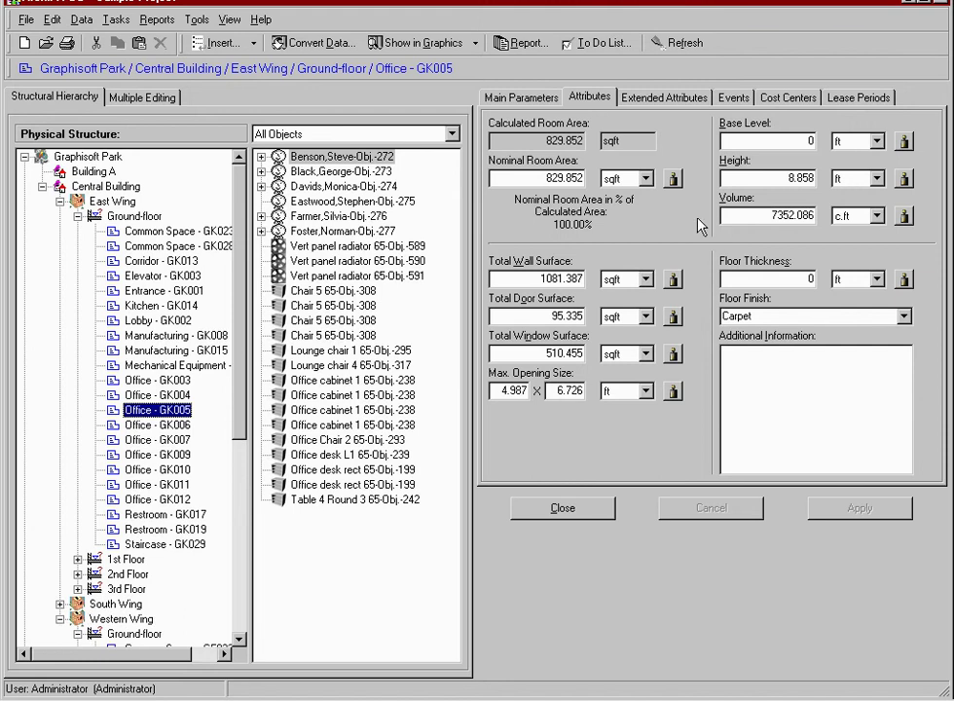
{"action": "left_click", "coordinate": [697, 99]}
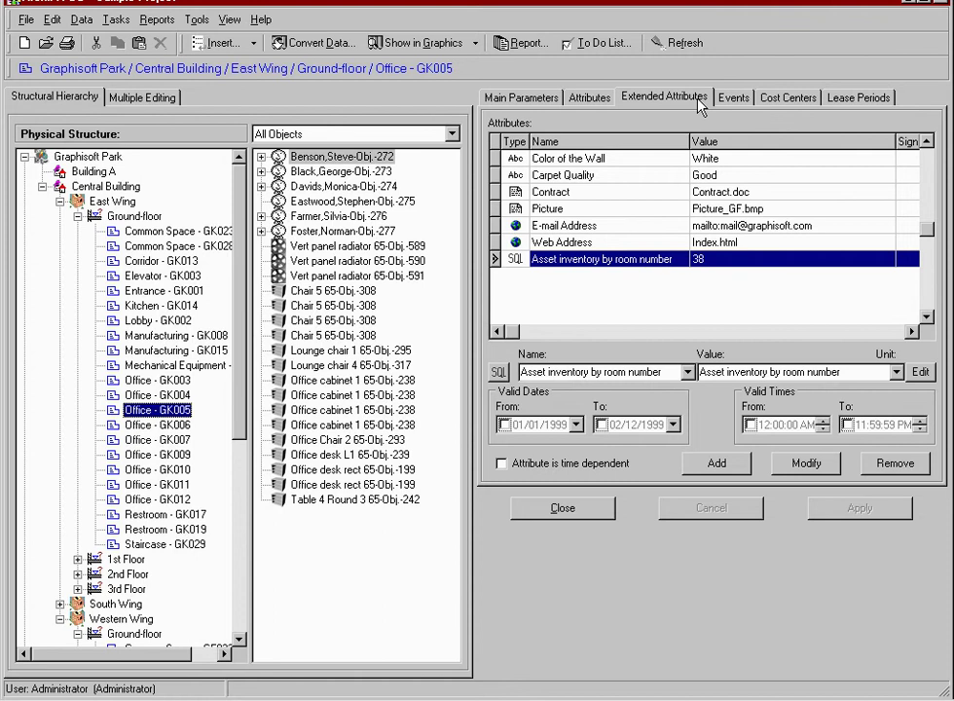
{"action": "left_click", "coordinate": [750, 159]}
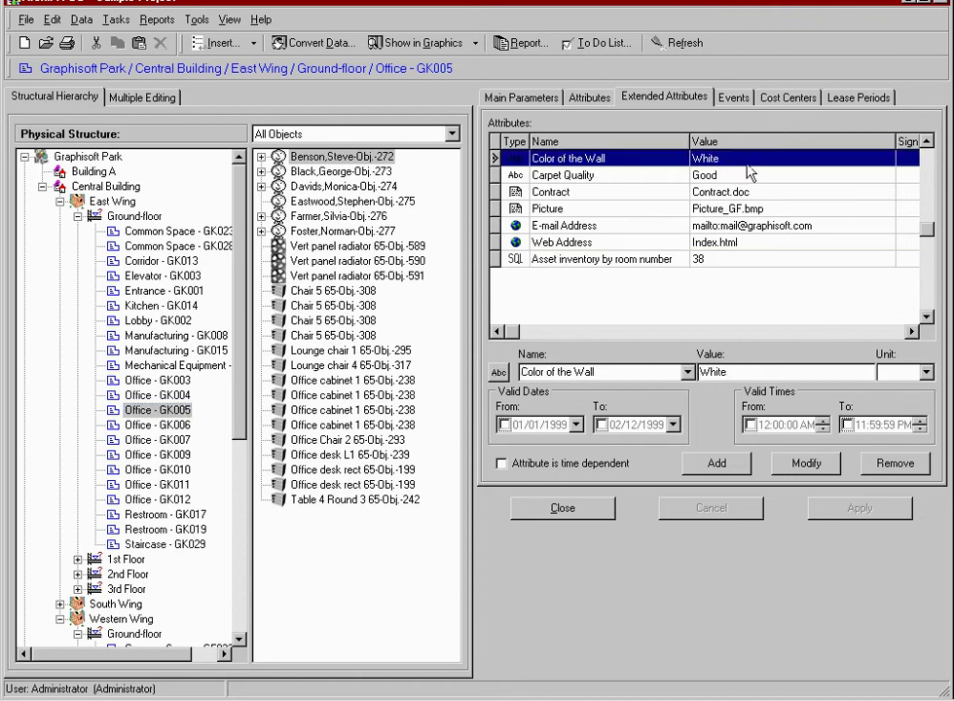
{"action": "left_click", "coordinate": [757, 178]}
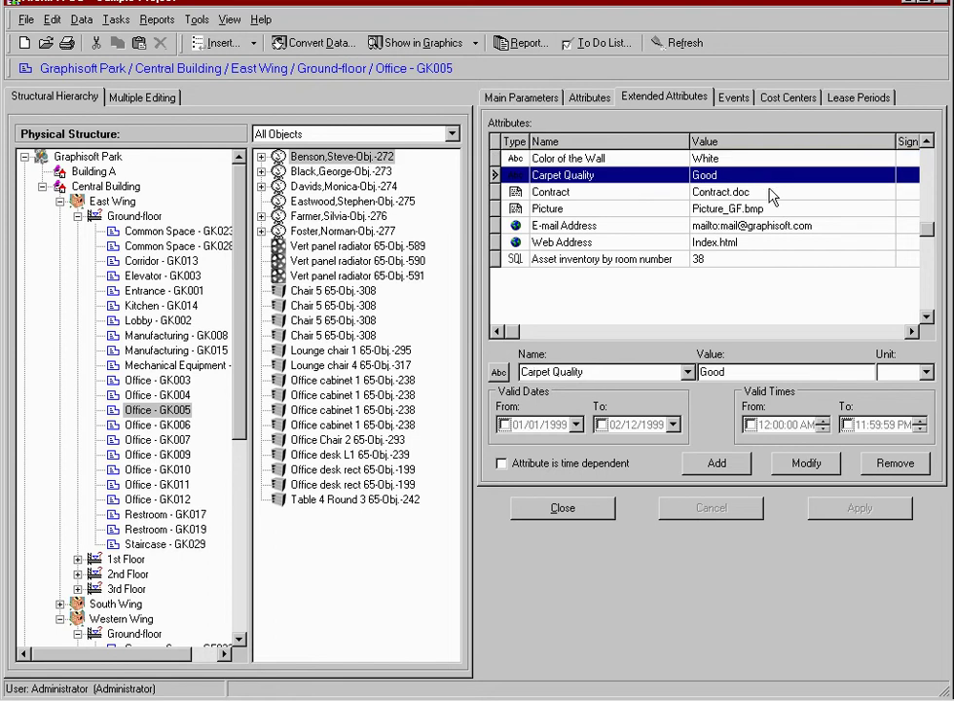
{"action": "left_click", "coordinate": [772, 193]}
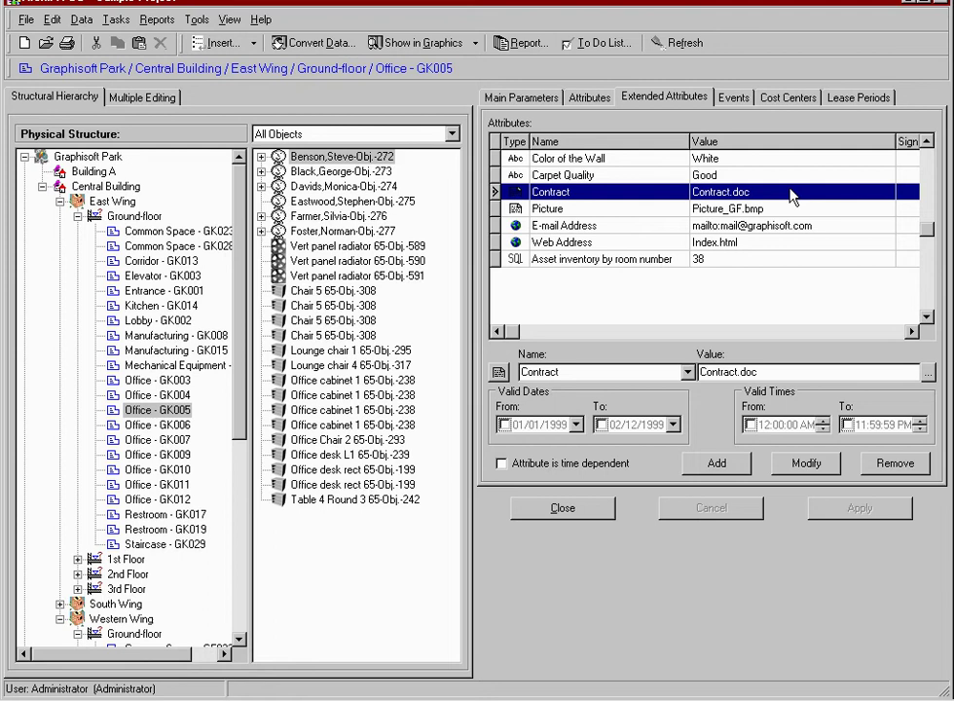
{"action": "right_click", "coordinate": [794, 195]}
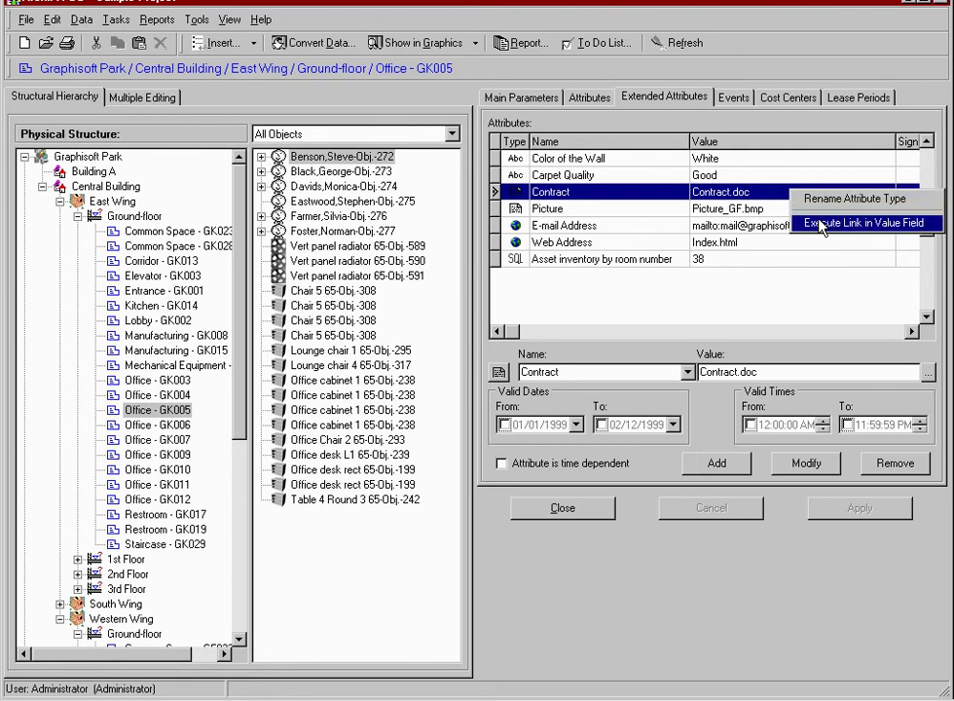
{"action": "left_click", "coordinate": [821, 225]}
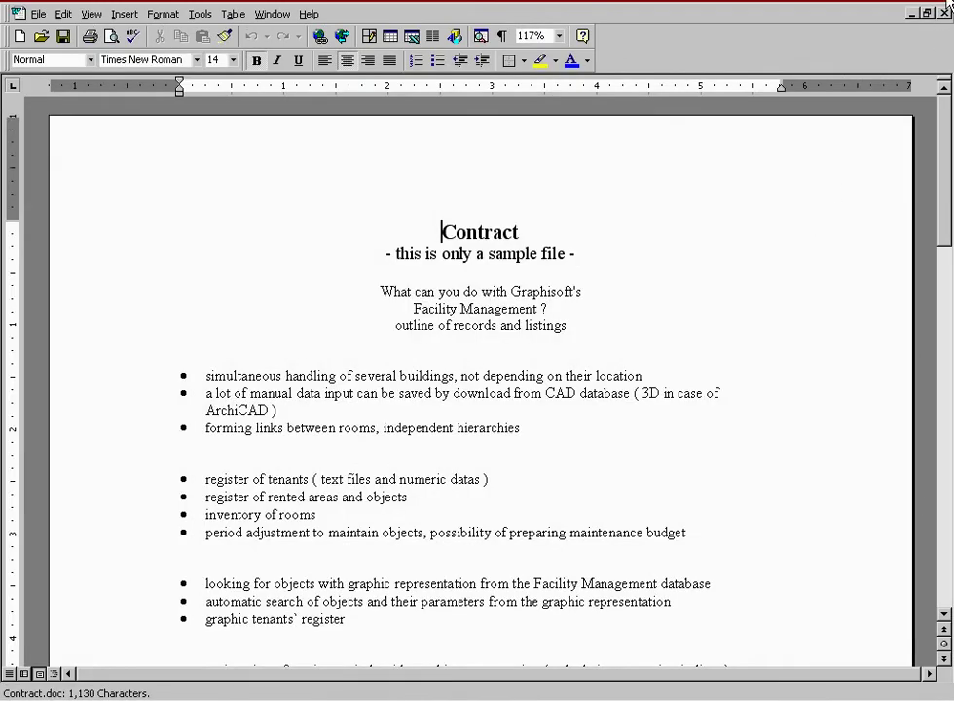
{"action": "left_click", "coordinate": [945, 12]}
{"action": "left_click", "coordinate": [793, 210]}
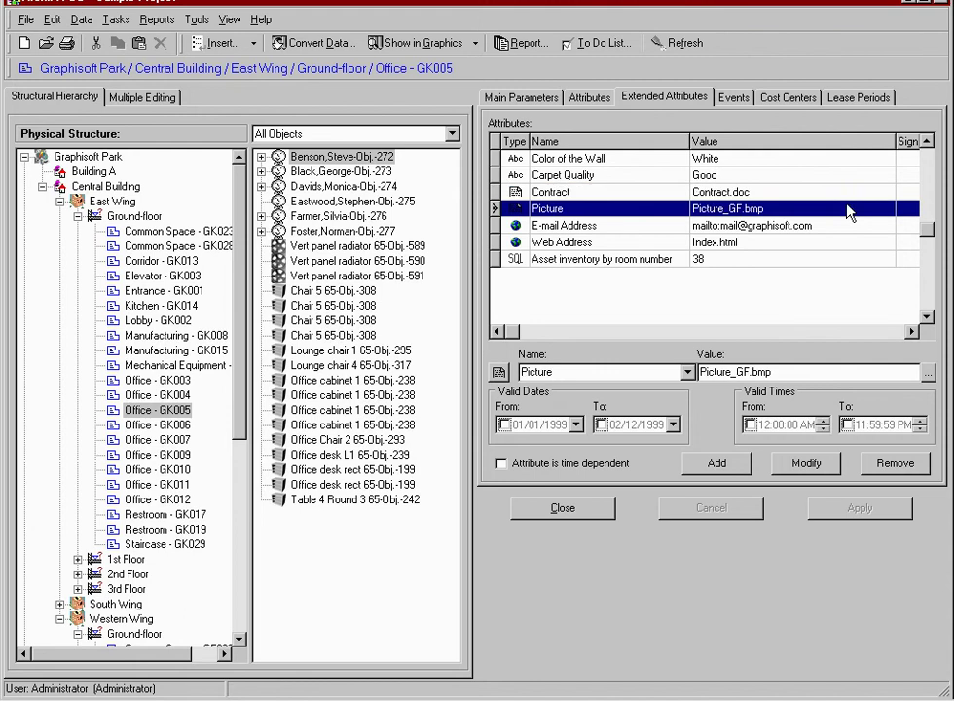
{"action": "left_click", "coordinate": [841, 227]}
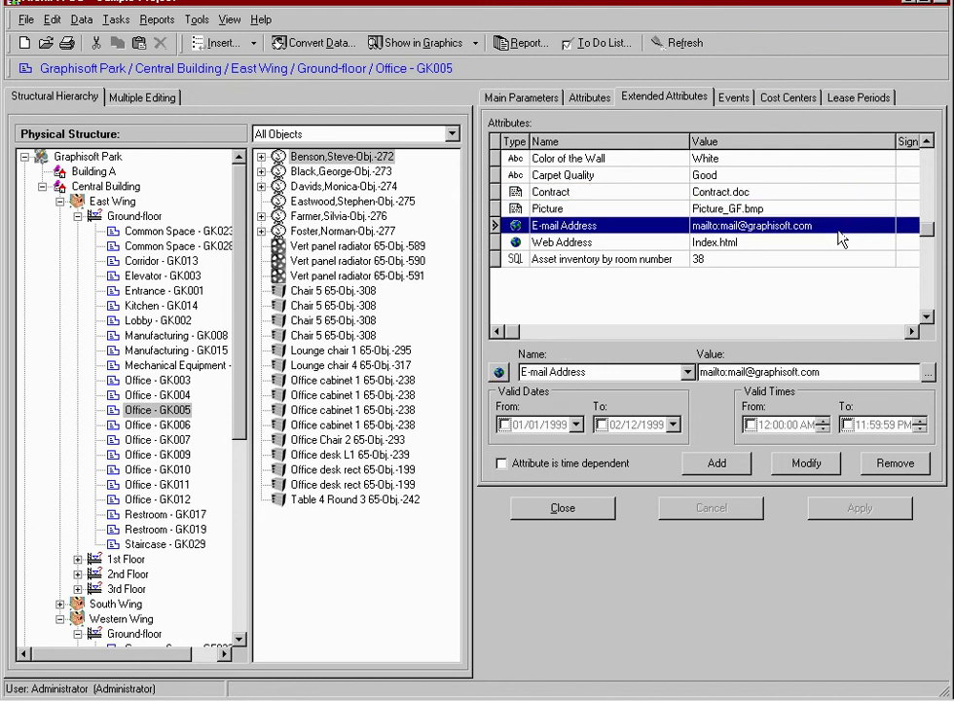
{"action": "left_click", "coordinate": [843, 244]}
{"action": "right_click", "coordinate": [843, 248]}
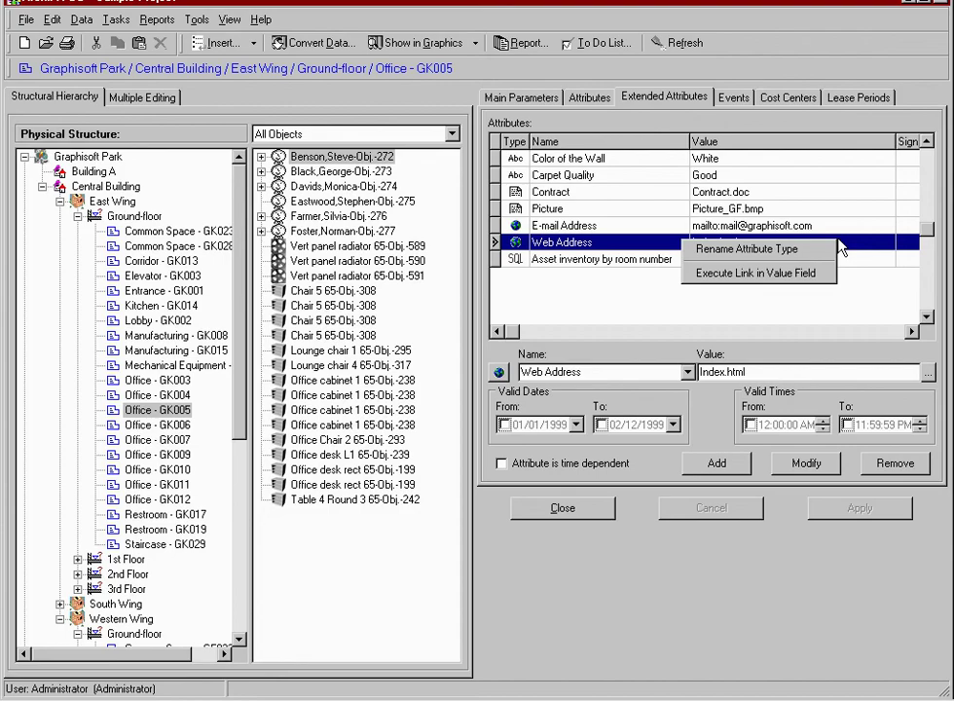
{"action": "left_click", "coordinate": [824, 271]}
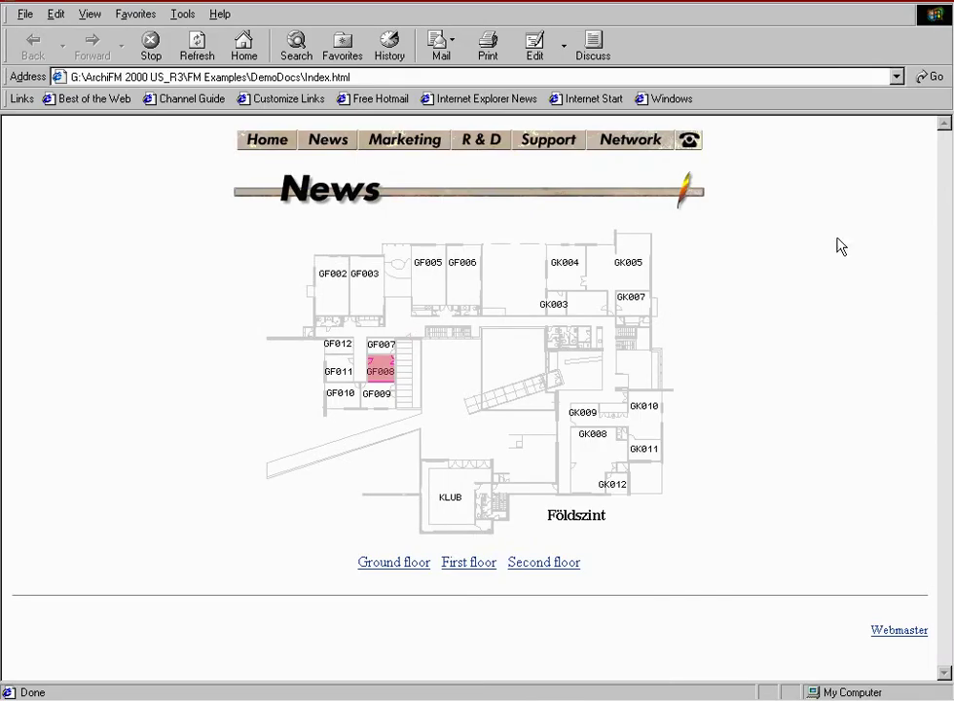
{"action": "left_click", "coordinate": [947, 4]}
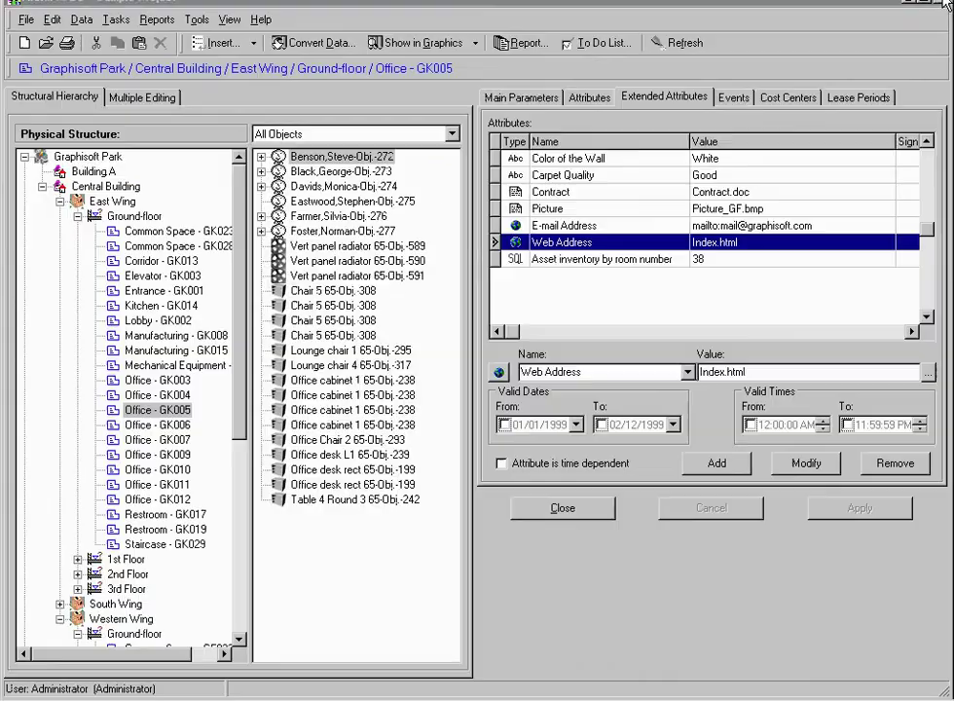
Step: Select the top person figure in GK004, preview it in 3D, and open its database record
{"action": "left_click", "coordinate": [797, 261]}
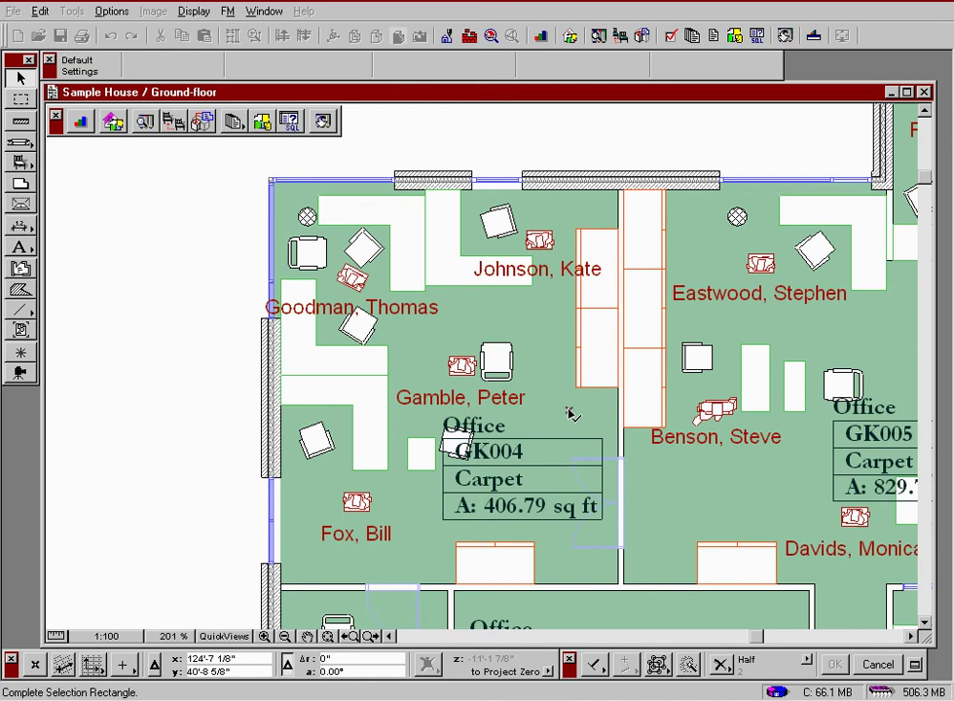
{"action": "left_click", "coordinate": [540, 240]}
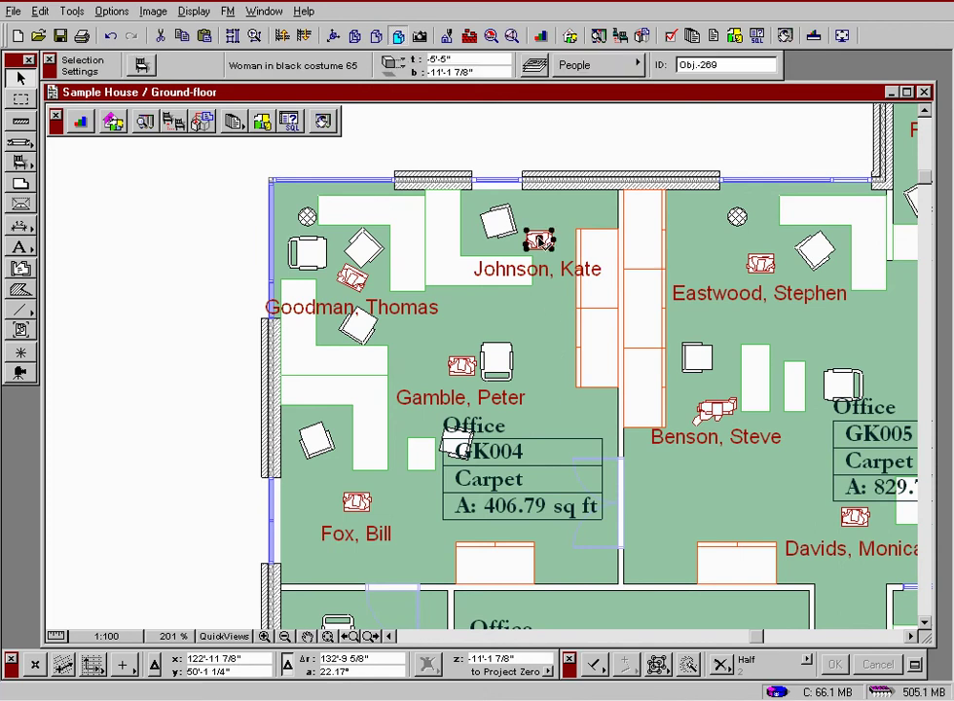
{"action": "left_click", "coordinate": [399, 37]}
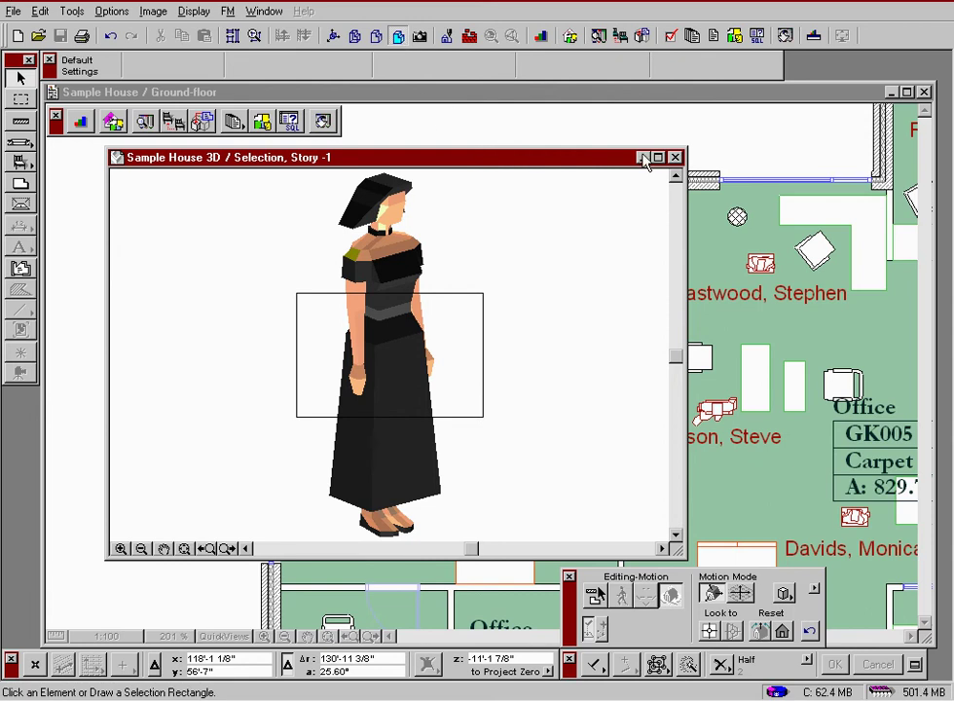
{"action": "left_click", "coordinate": [675, 157]}
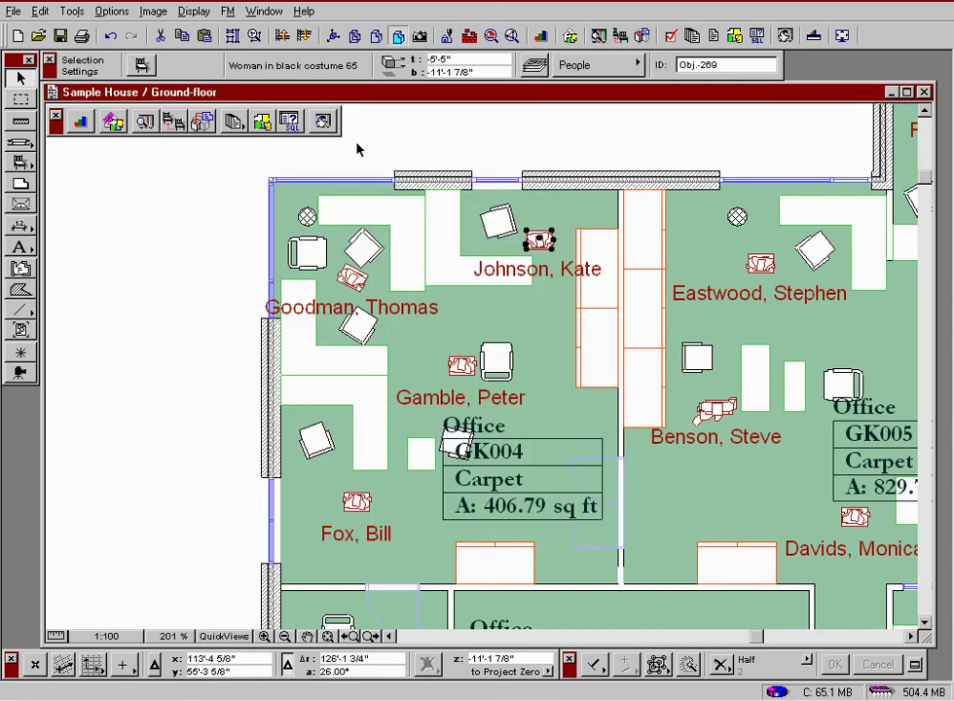
{"action": "left_click", "coordinate": [144, 121]}
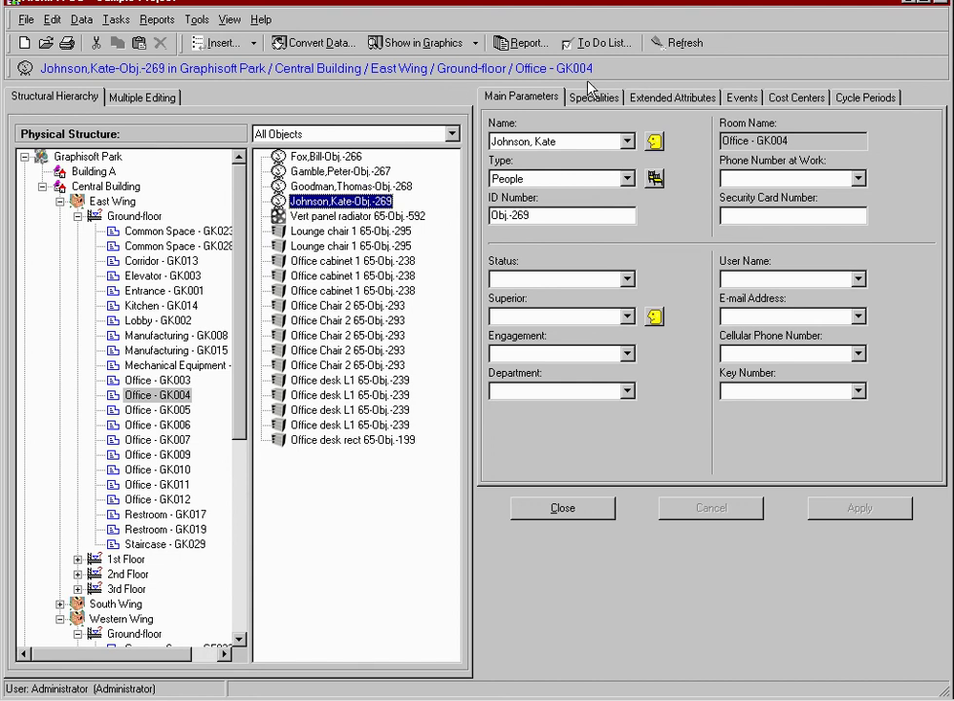
Step: Assign another employee, a Software Engineer in FM Development, to GK004's top desk
{"action": "left_click", "coordinate": [628, 142]}
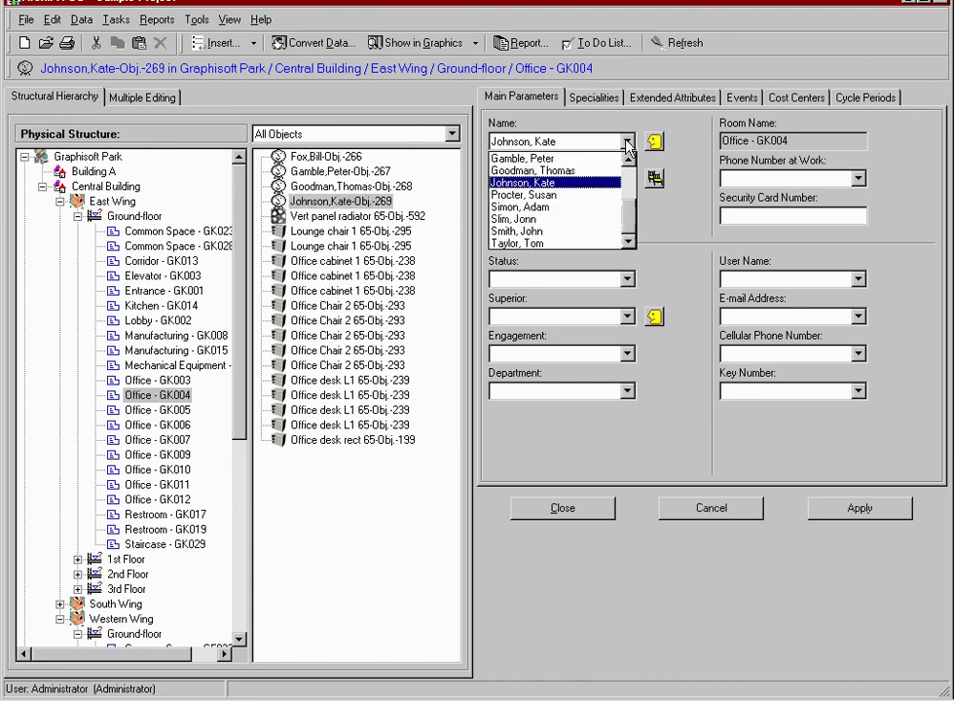
{"action": "left_click", "coordinate": [576, 195]}
{"action": "left_click", "coordinate": [834, 508]}
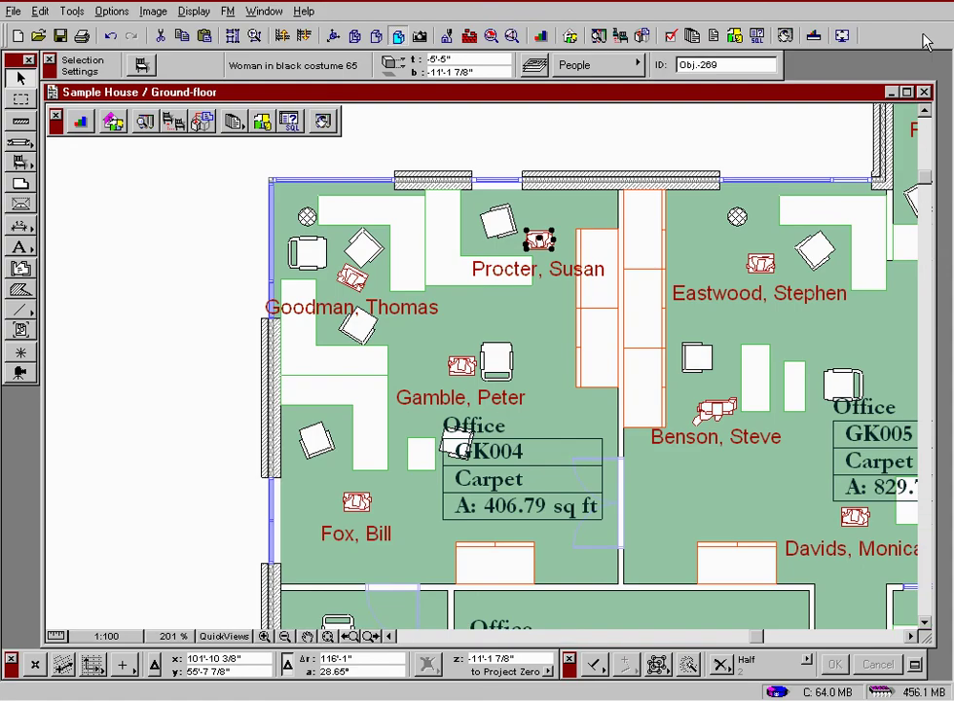
{"action": "left_click", "coordinate": [584, 286]}
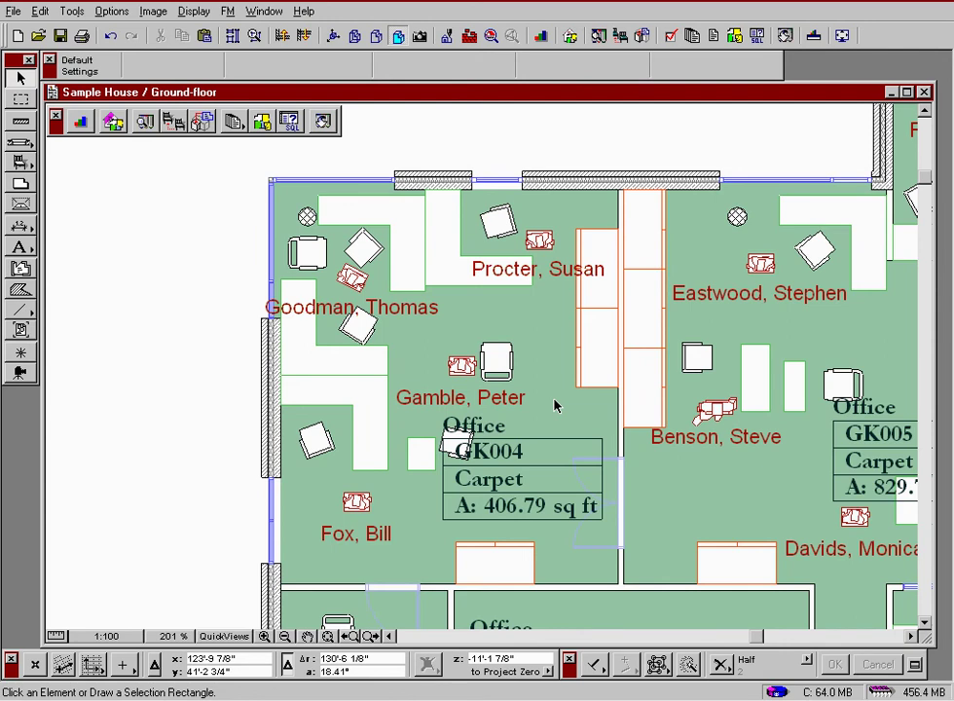
Step: Fit the ground floor in view, run the Vacant rooms SQL query, and review its result list
{"action": "key", "text": "ctrl+apostrophe"}
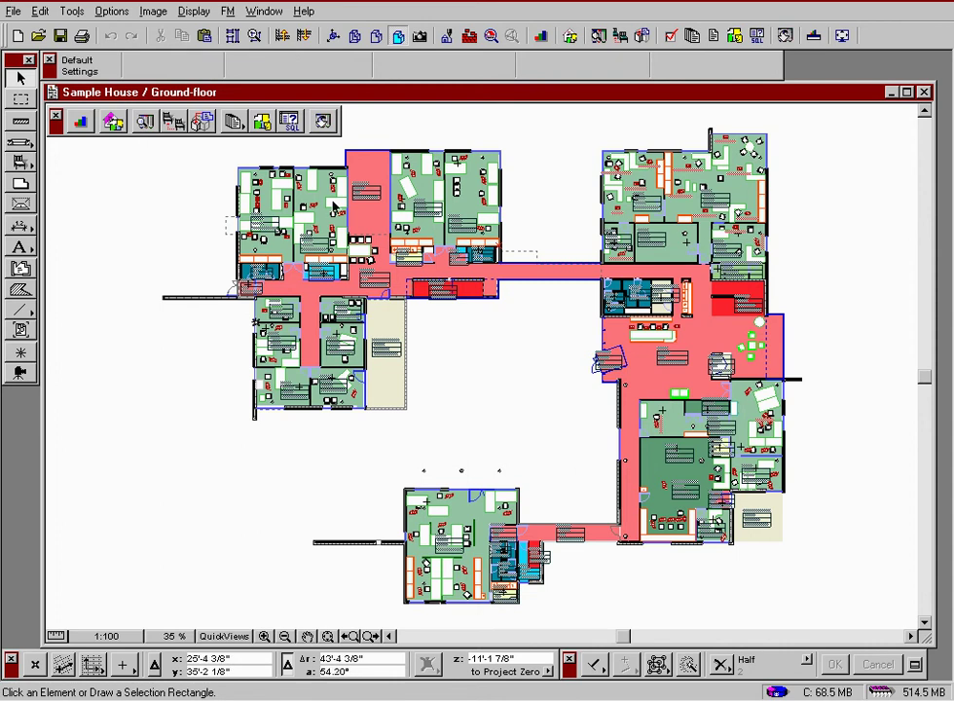
{"action": "left_click", "coordinate": [295, 130]}
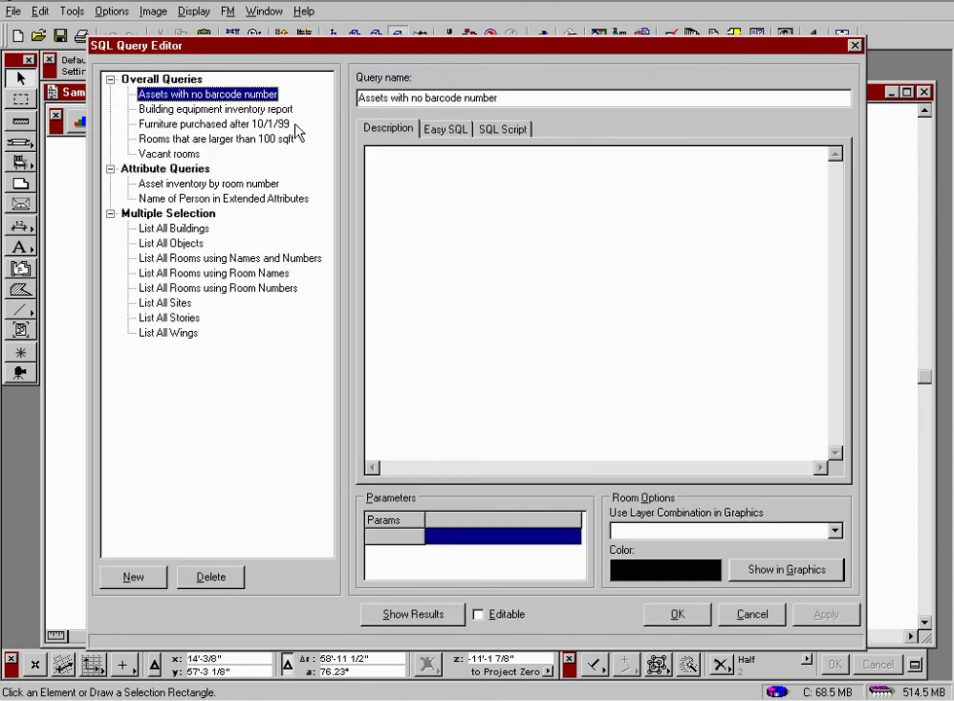
{"action": "left_click", "coordinate": [198, 156]}
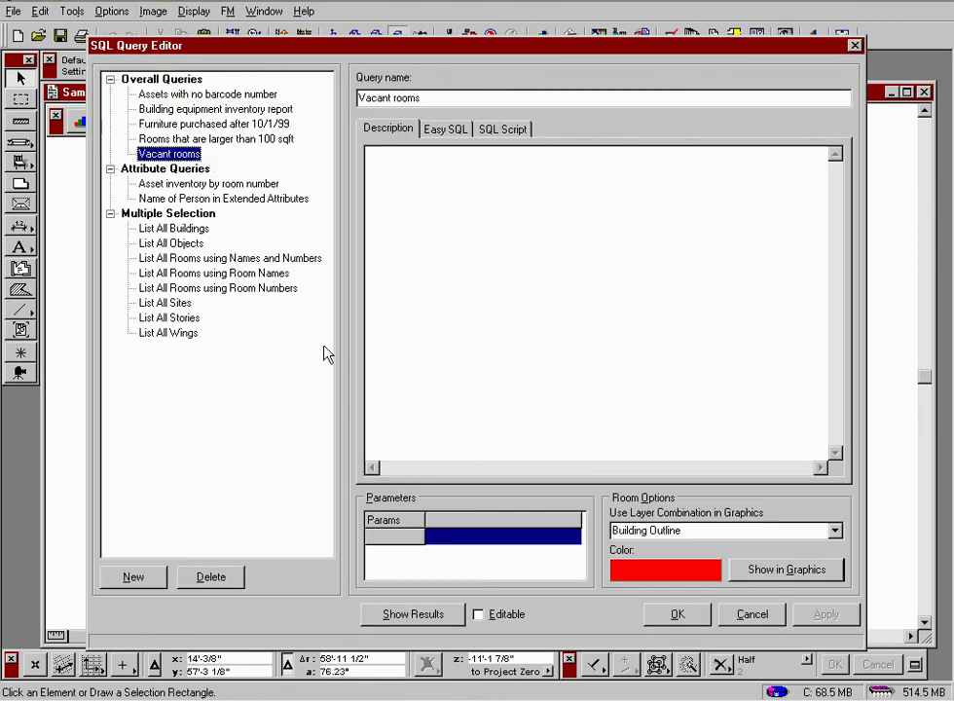
{"action": "left_click", "coordinate": [451, 616]}
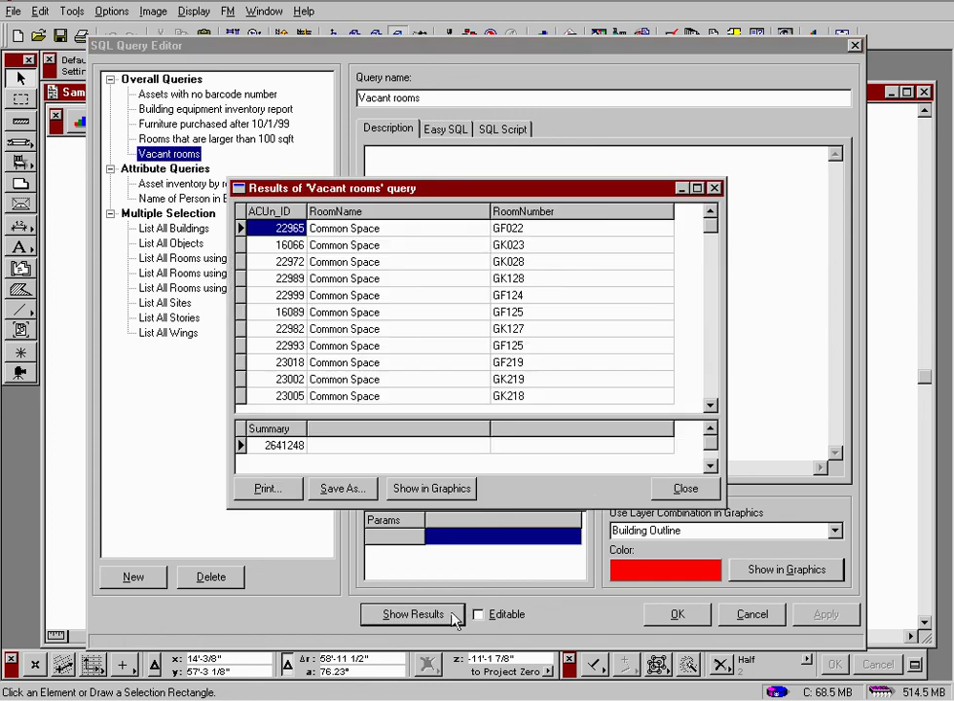
{"action": "left_click", "coordinate": [711, 408]}
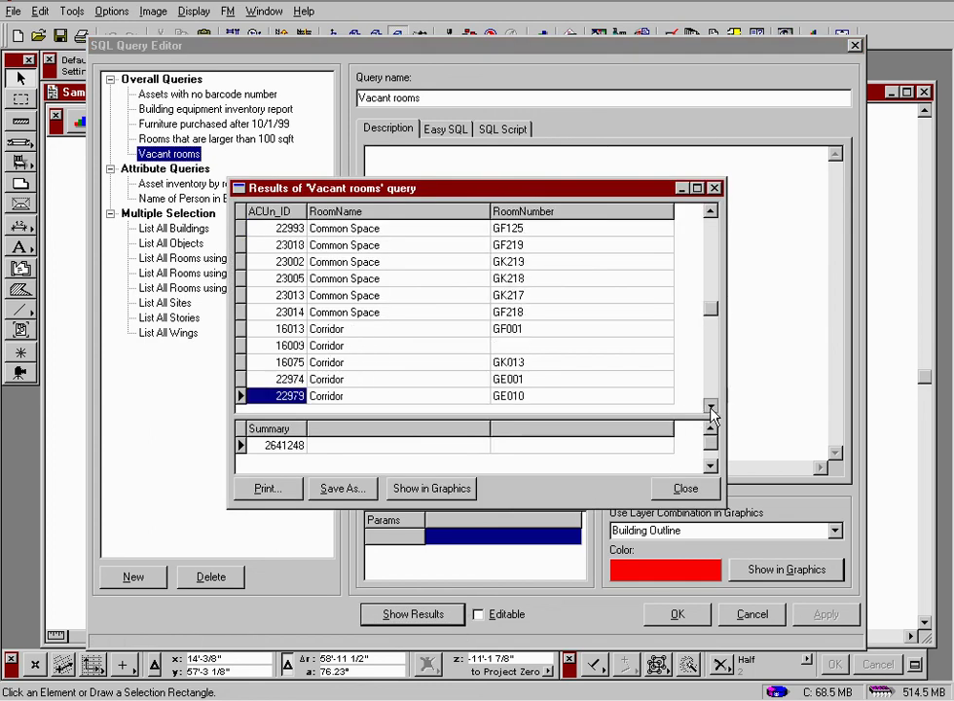
{"action": "left_click_drag", "start_coordinate": [711, 408], "coordinate": [711, 408]}
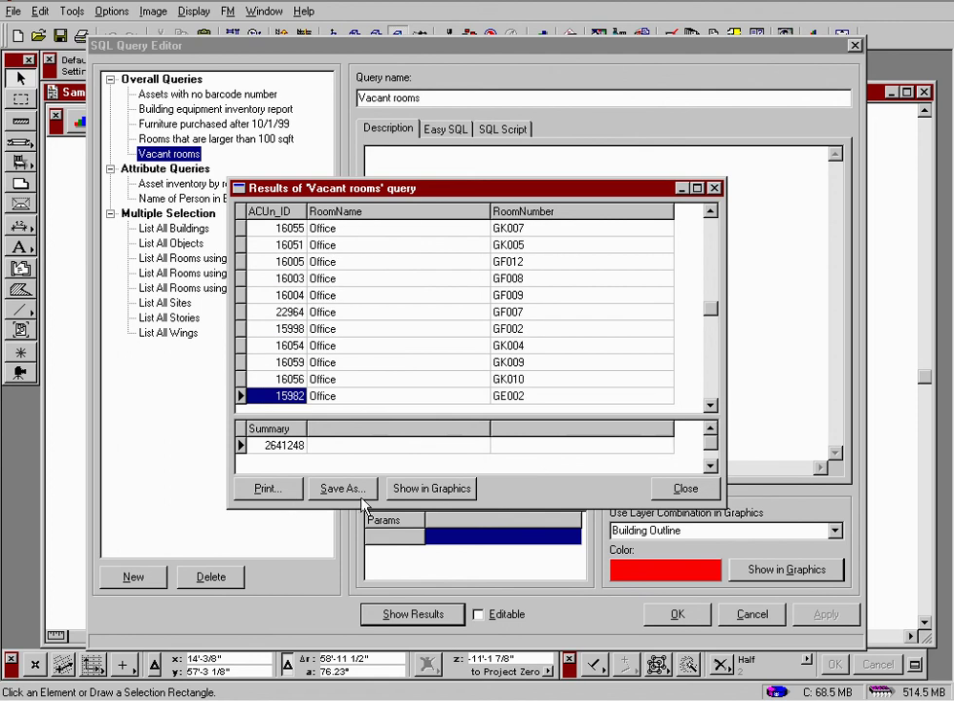
{"action": "left_click", "coordinate": [685, 489]}
Step: Change the Vacant rooms highlight from red to blue and display it on the plan
{"action": "left_click", "coordinate": [669, 570]}
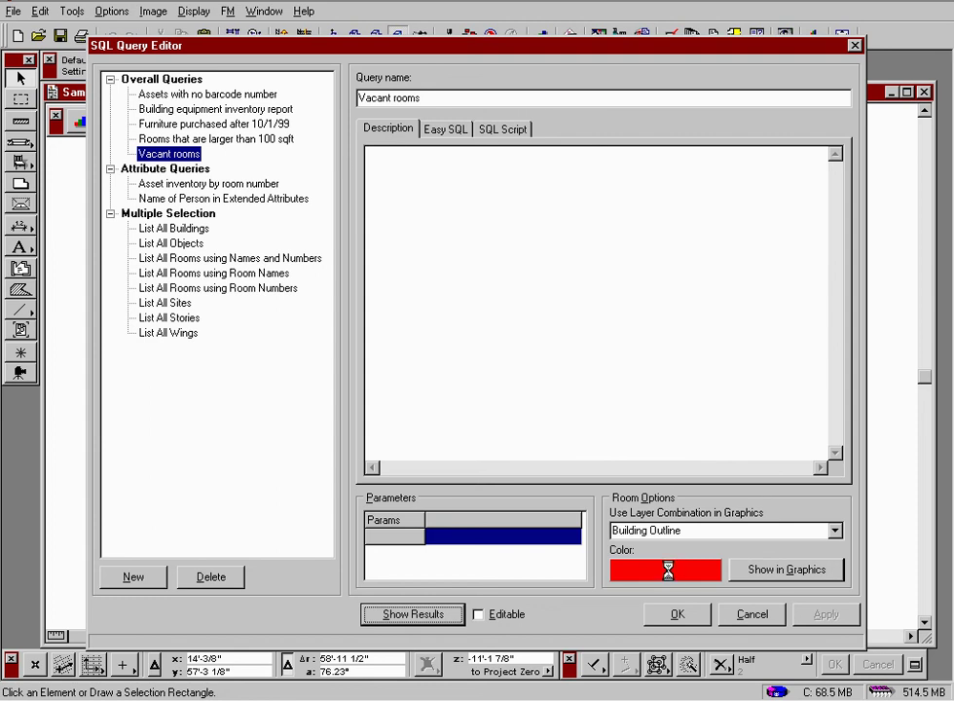
{"action": "left_click", "coordinate": [484, 235]}
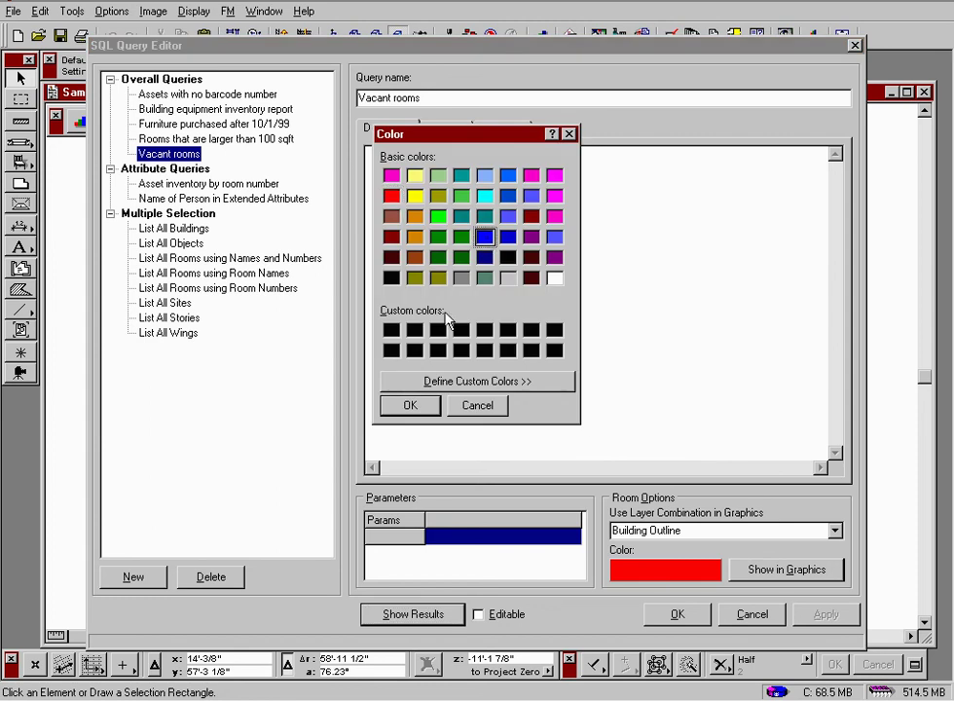
{"action": "left_click", "coordinate": [433, 405]}
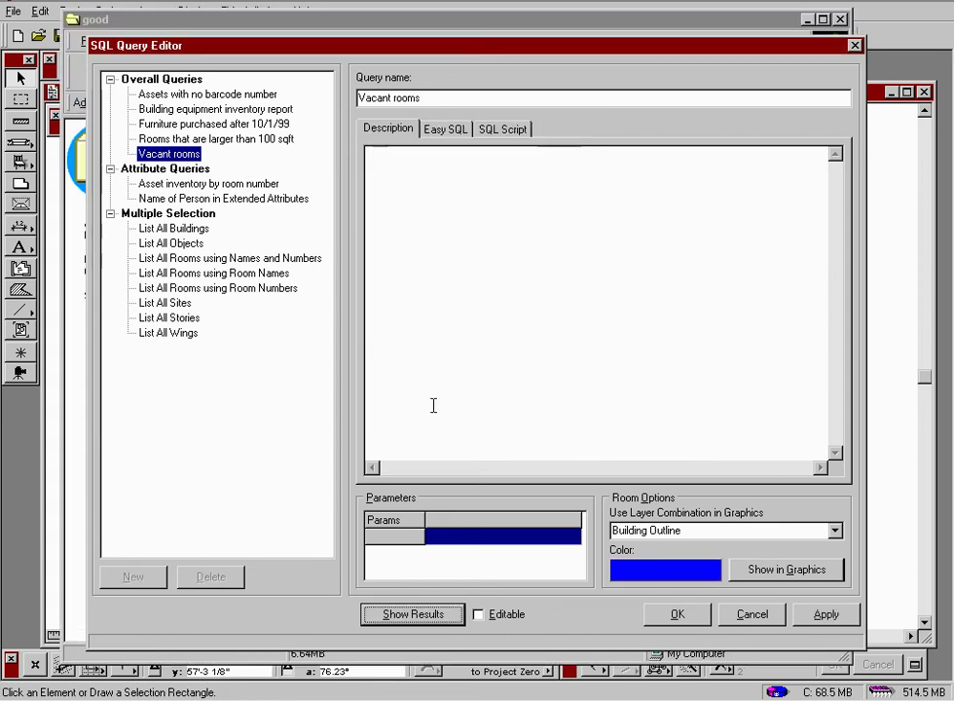
{"action": "left_click", "coordinate": [740, 575]}
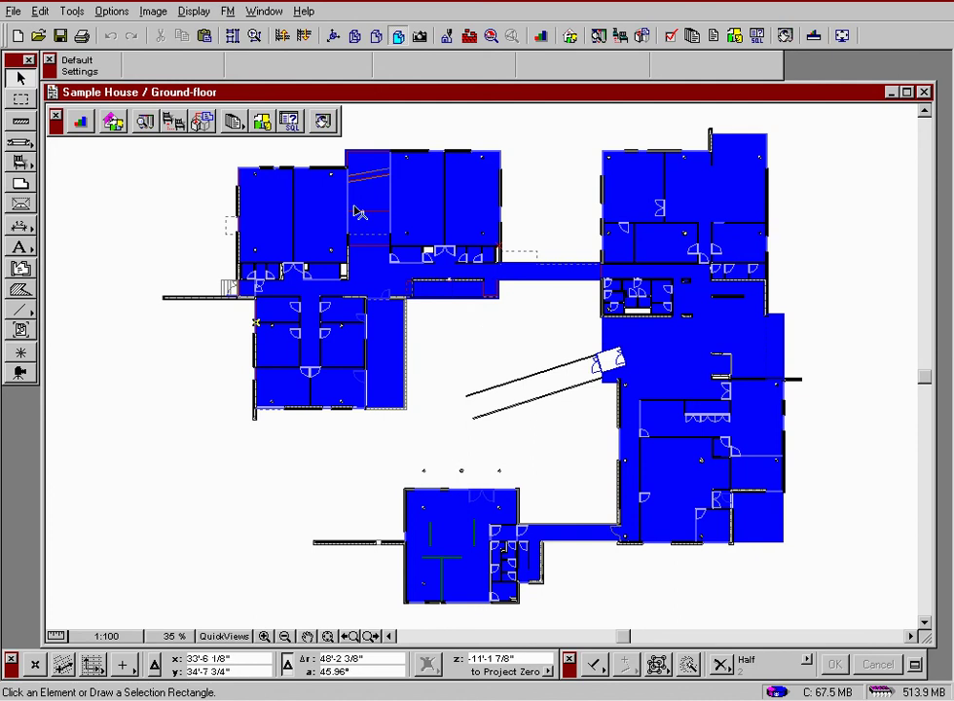
Step: Run the 'Rooms that are larger than 100 sqft' SQL query and browse the listed rooms and their areas
{"action": "left_click", "coordinate": [290, 123]}
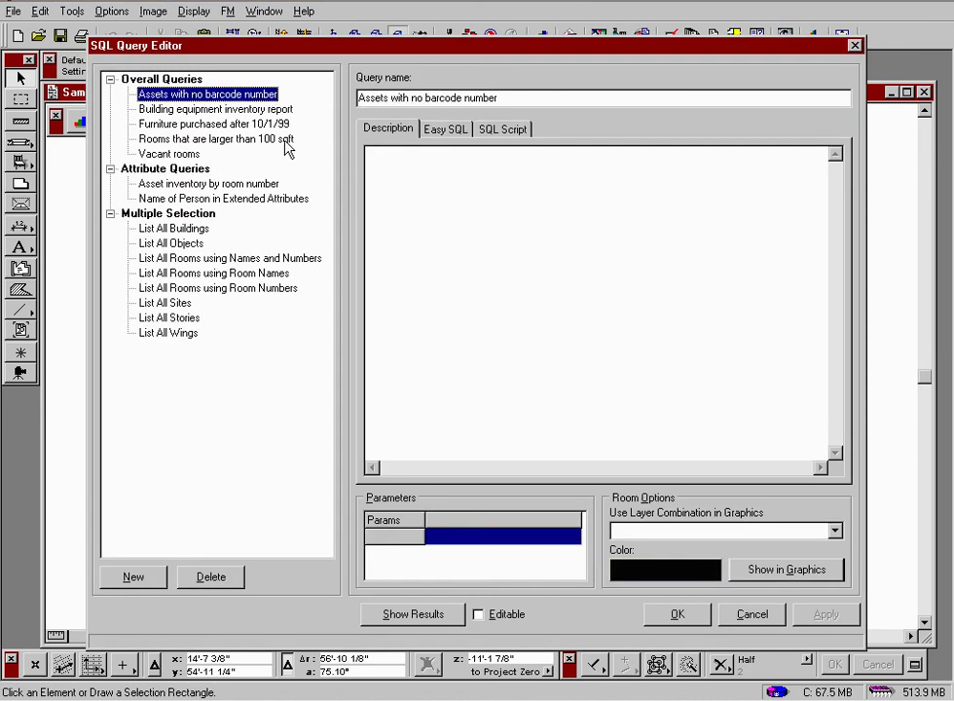
{"action": "left_click", "coordinate": [286, 142]}
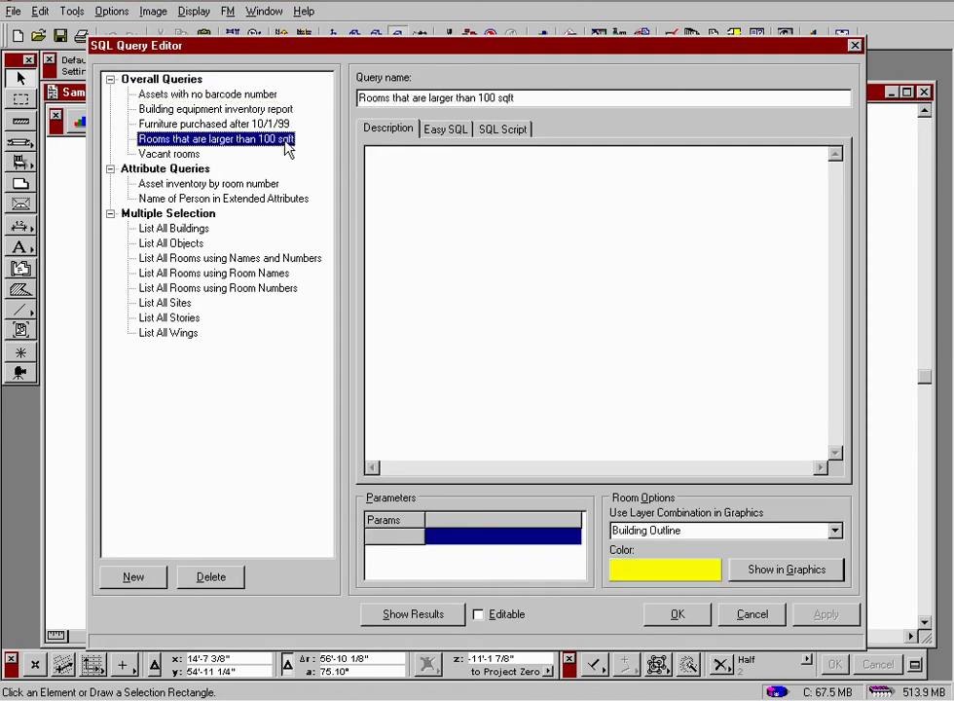
{"action": "left_click", "coordinate": [457, 613]}
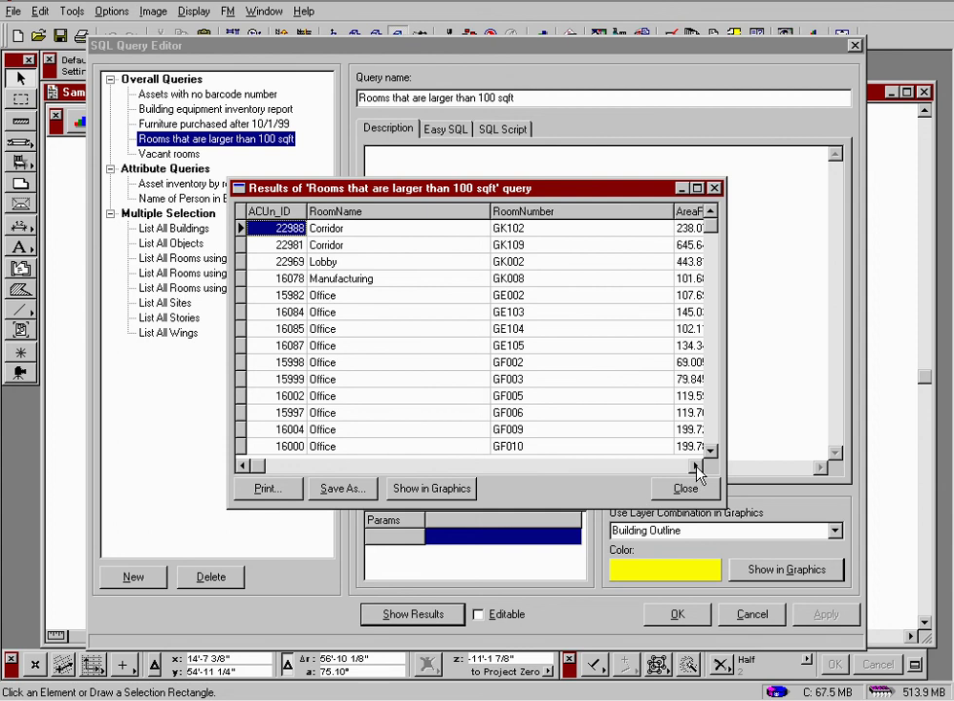
{"action": "left_click", "coordinate": [696, 467]}
{"action": "left_click", "coordinate": [711, 450]}
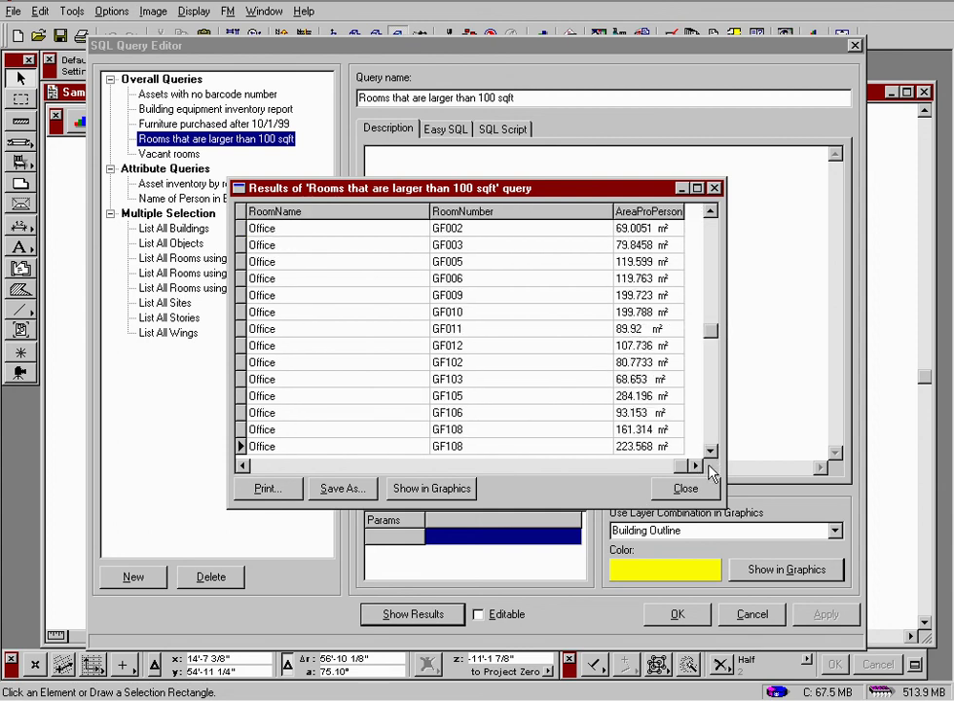